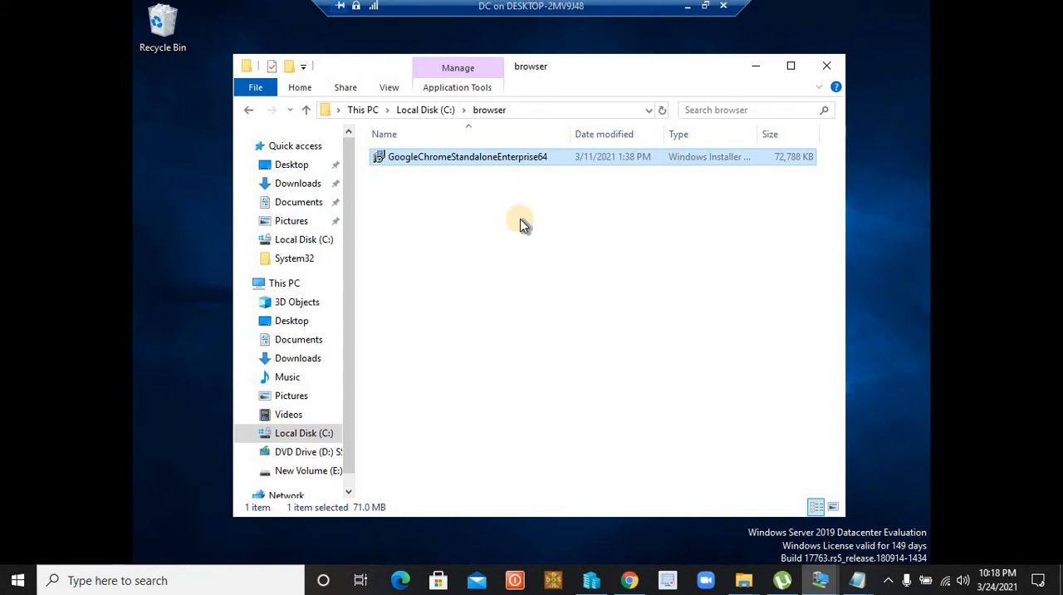
Check the file type of the GoogleChromeStandaloneEnterprise64 installer in its properties, then close them
{"action": "right_click", "coordinate": [523, 158]}
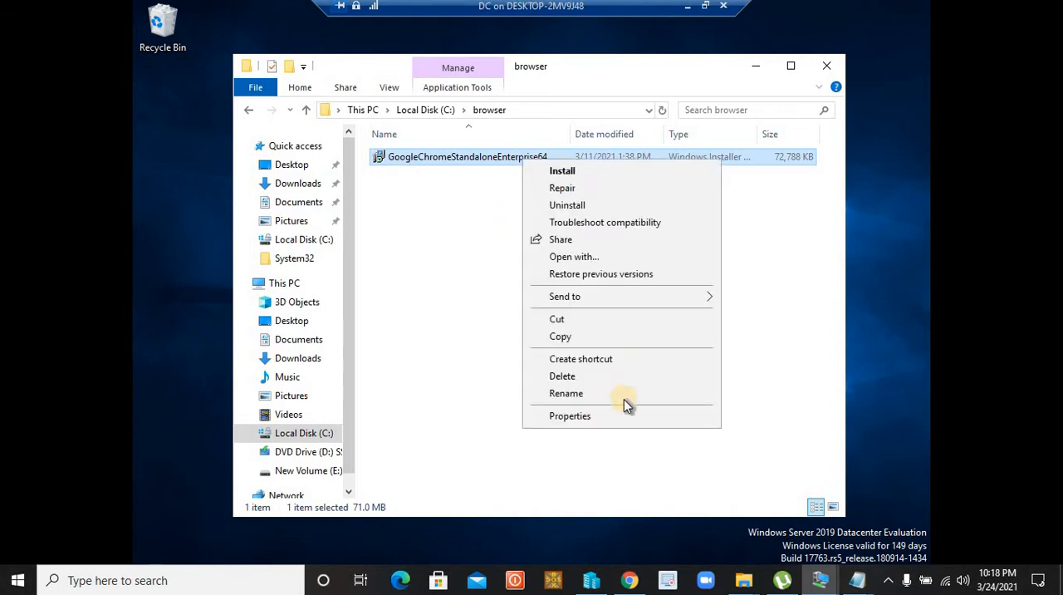
{"action": "left_click", "coordinate": [600, 415]}
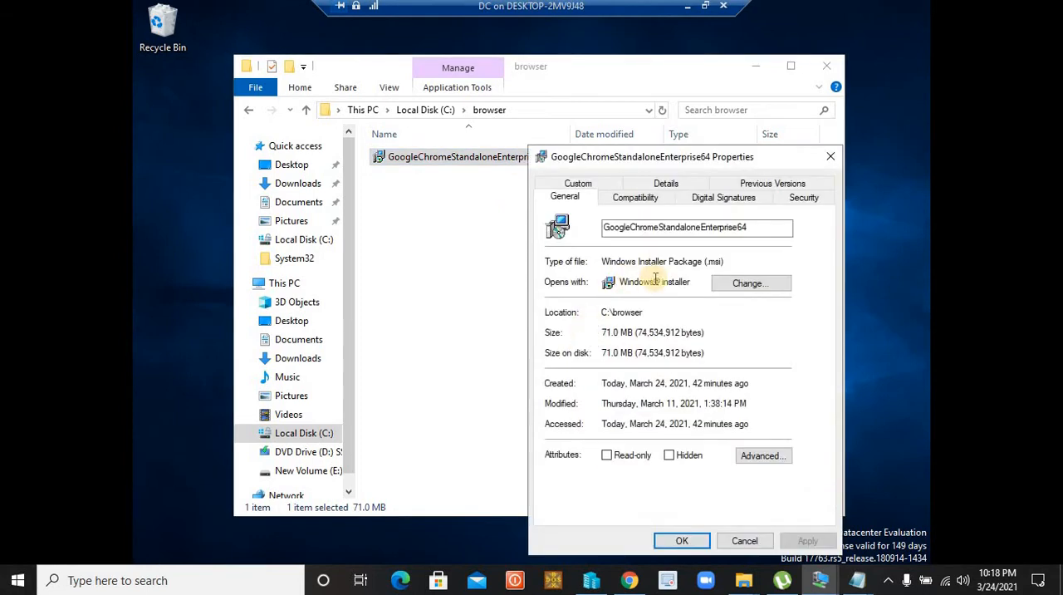
{"action": "left_click_drag", "start_coordinate": [726, 261], "coordinate": [684, 262]}
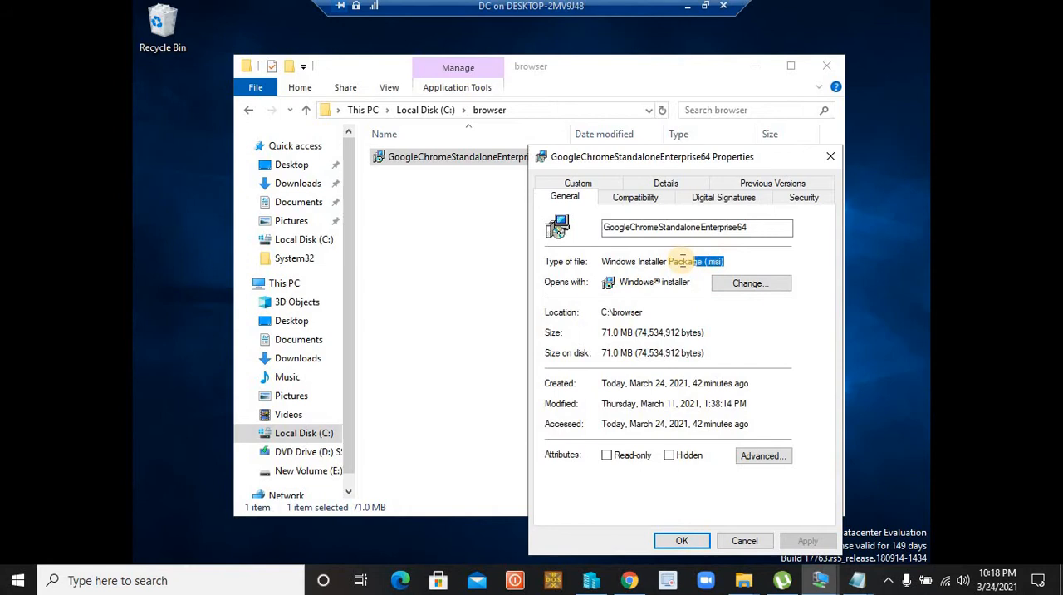
{"action": "left_click", "coordinate": [830, 157]}
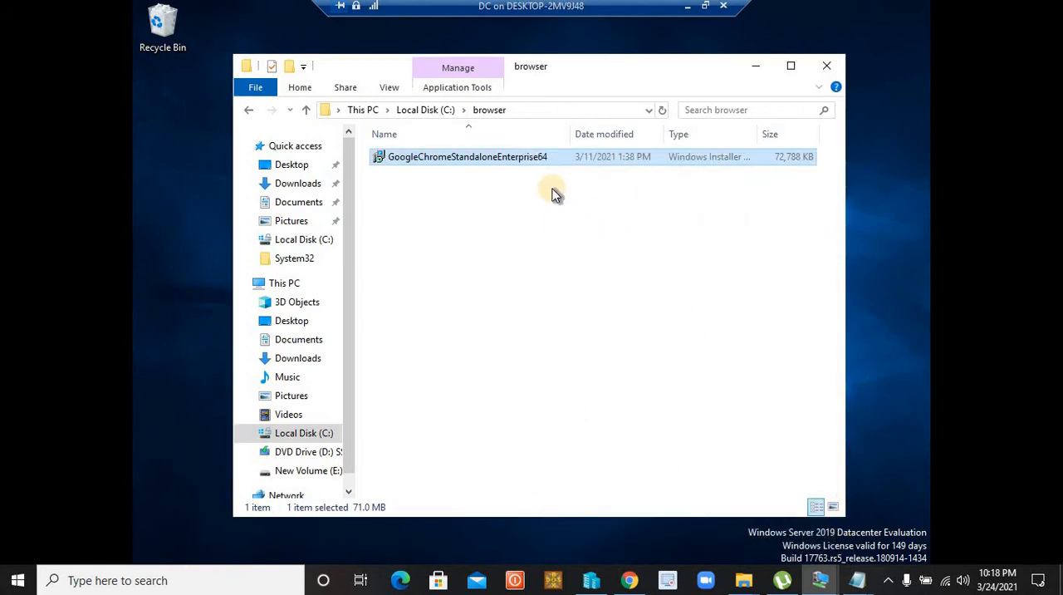
Share the browser folder on drive C through advanced sharing with share name browser, keeping Read permission for Everyone
{"action": "left_click", "coordinate": [305, 111]}
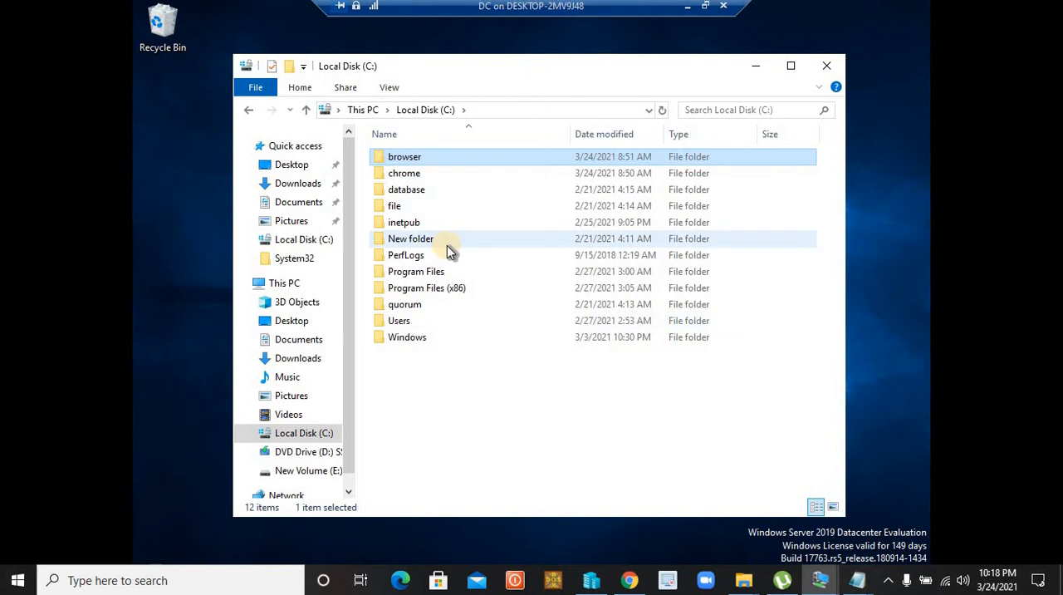
{"action": "right_click", "coordinate": [391, 161]}
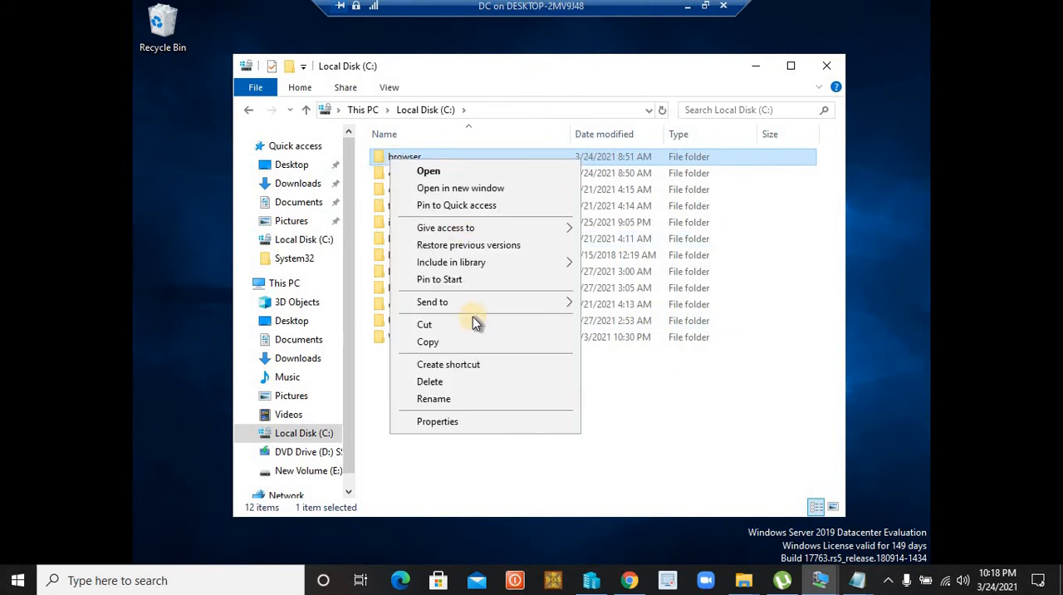
{"action": "left_click", "coordinate": [433, 421]}
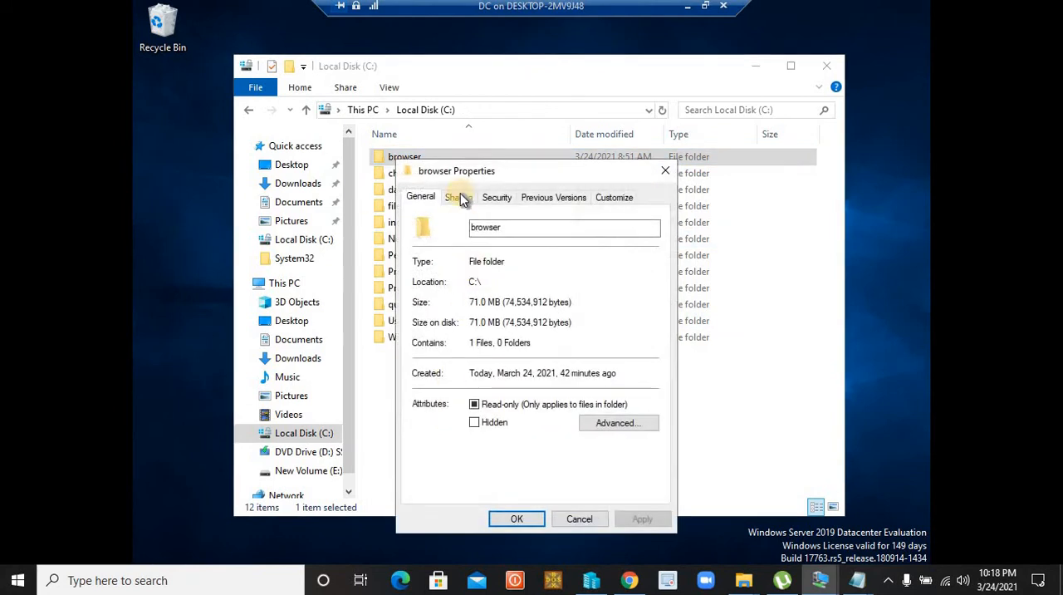
{"action": "left_click", "coordinate": [458, 202]}
{"action": "left_click", "coordinate": [491, 384]}
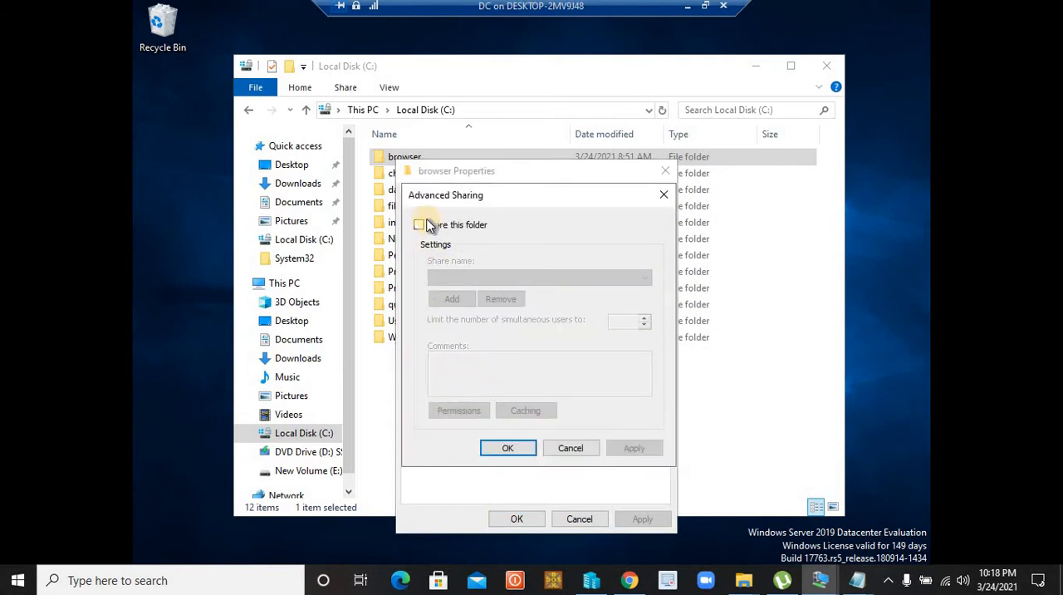
{"action": "left_click", "coordinate": [420, 225]}
{"action": "left_click", "coordinate": [459, 410]}
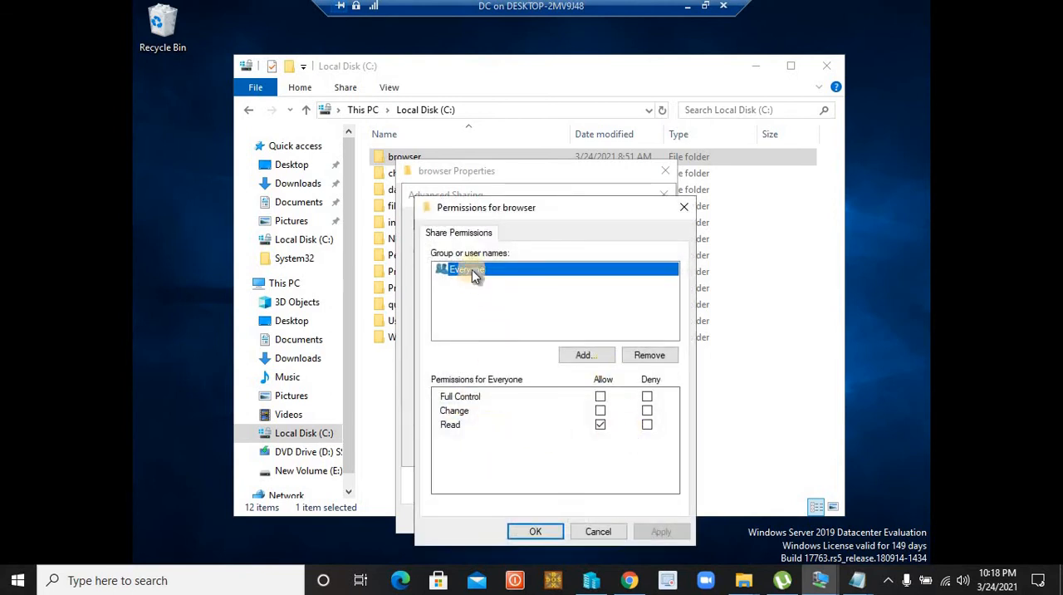
{"action": "left_click", "coordinate": [533, 530]}
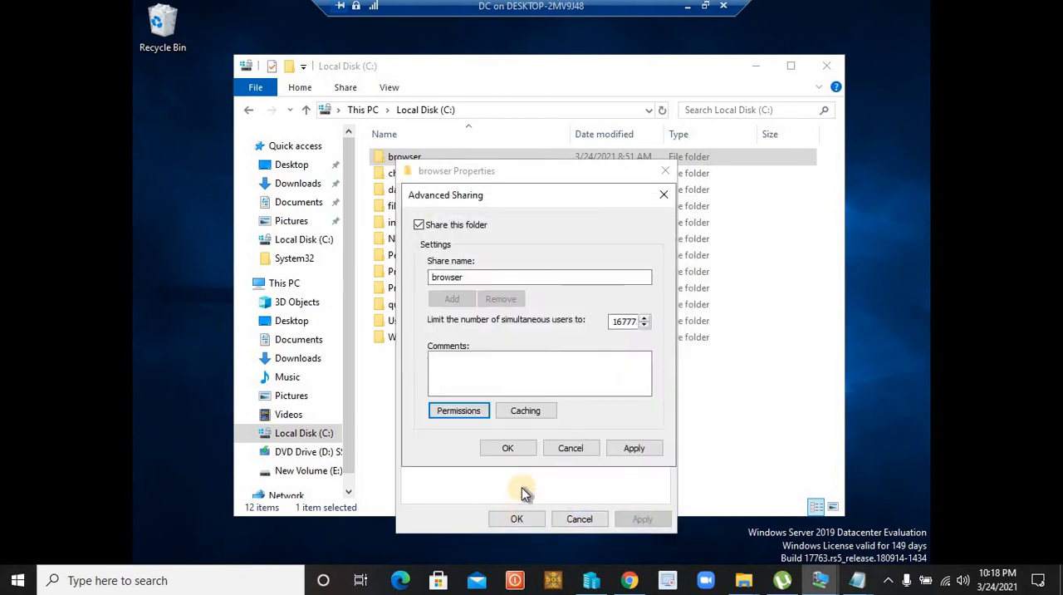
{"action": "left_click", "coordinate": [628, 453]}
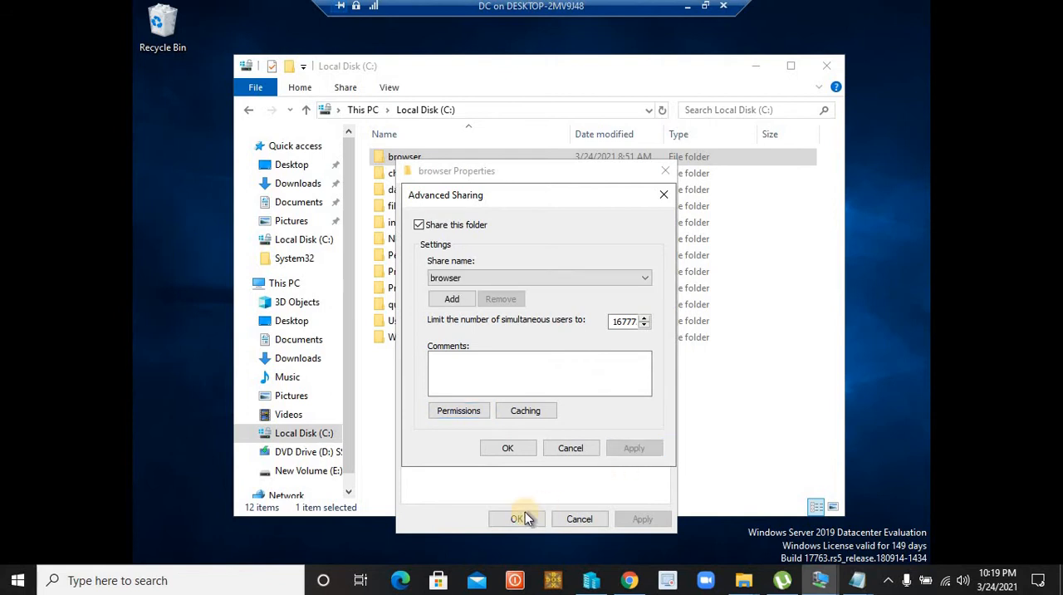
{"action": "left_click", "coordinate": [511, 453]}
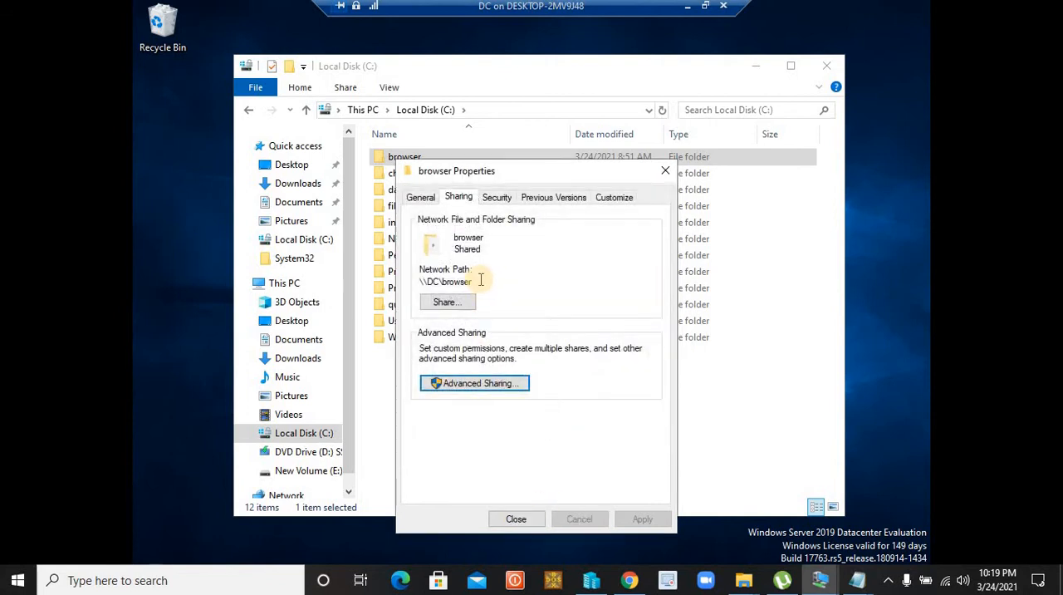
Check the browser folder's network path, then close its properties and the File Explorer window
{"action": "left_click_drag", "start_coordinate": [482, 282], "coordinate": [418, 282]}
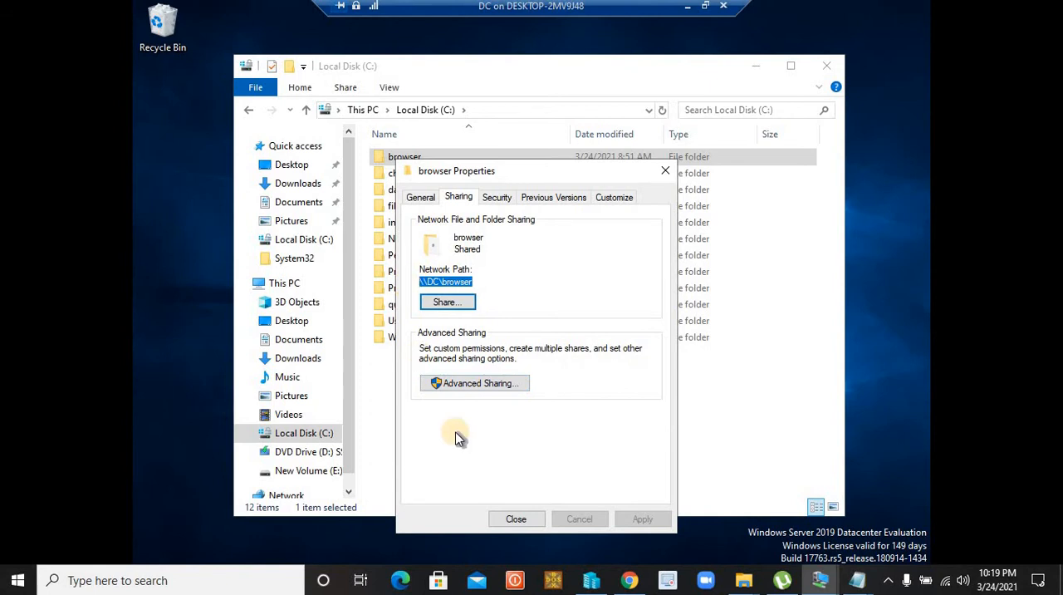
{"action": "left_click", "coordinate": [516, 518]}
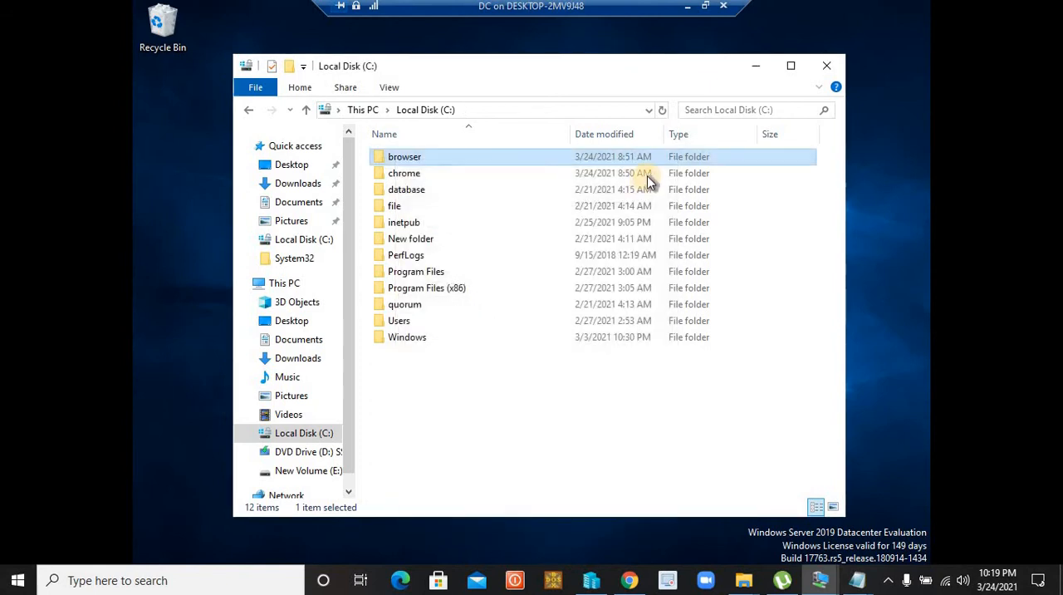
{"action": "left_click", "coordinate": [827, 66]}
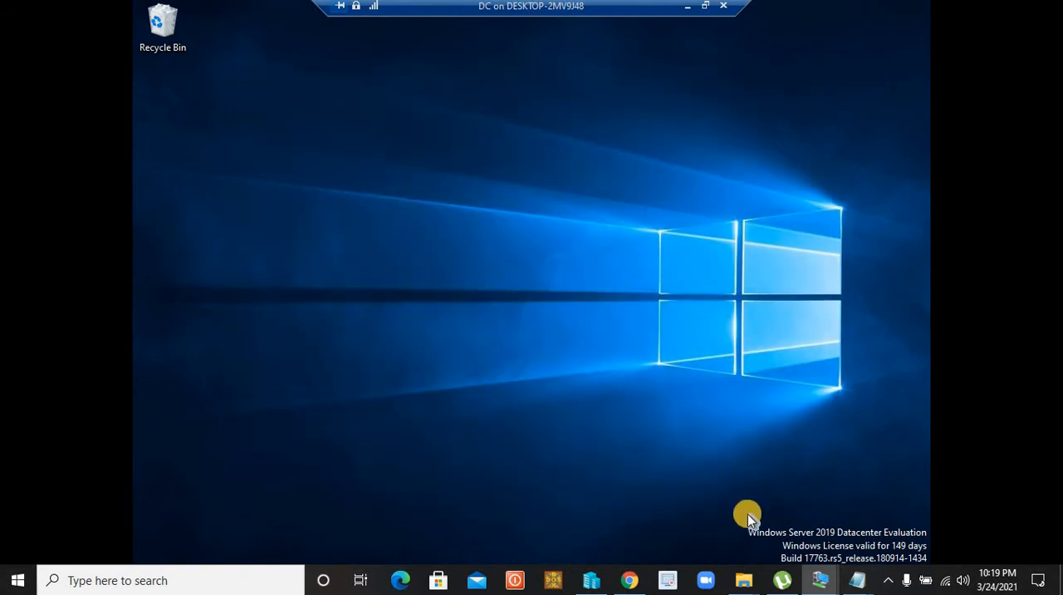
Open Group Policy Management from Server Manager, view the policies linked to the finance organizational unit, and minimize the console
{"action": "mouse_move", "coordinate": [820, 572]}
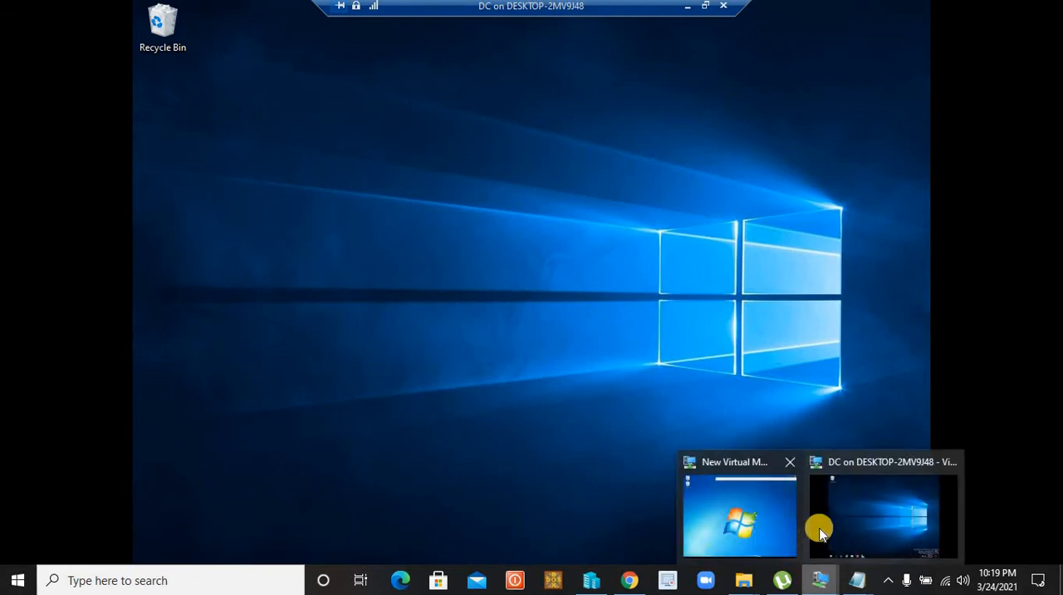
{"action": "left_click", "coordinate": [876, 513]}
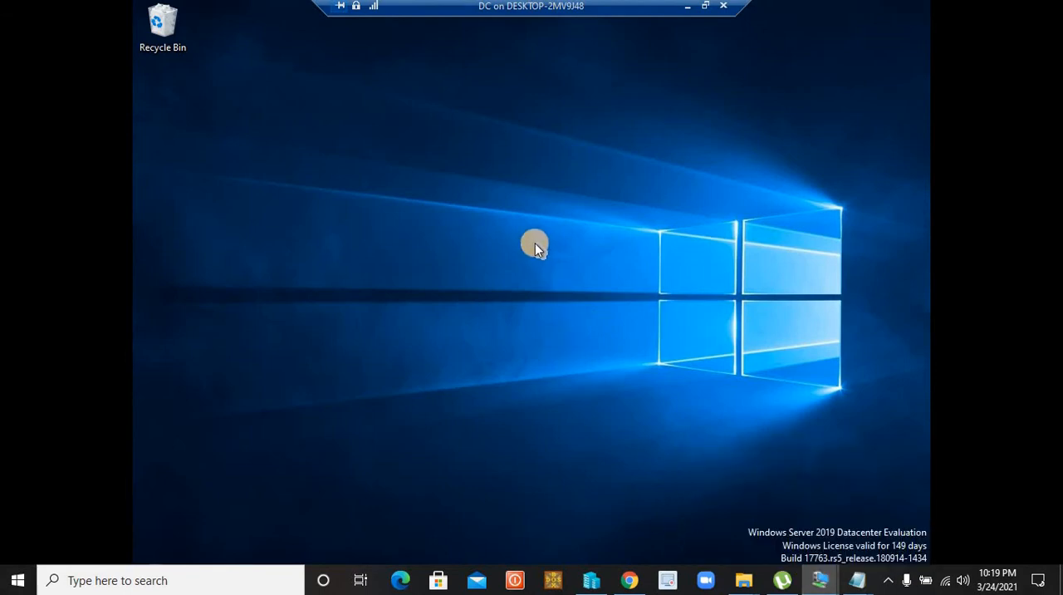
{"action": "key", "text": "super"}
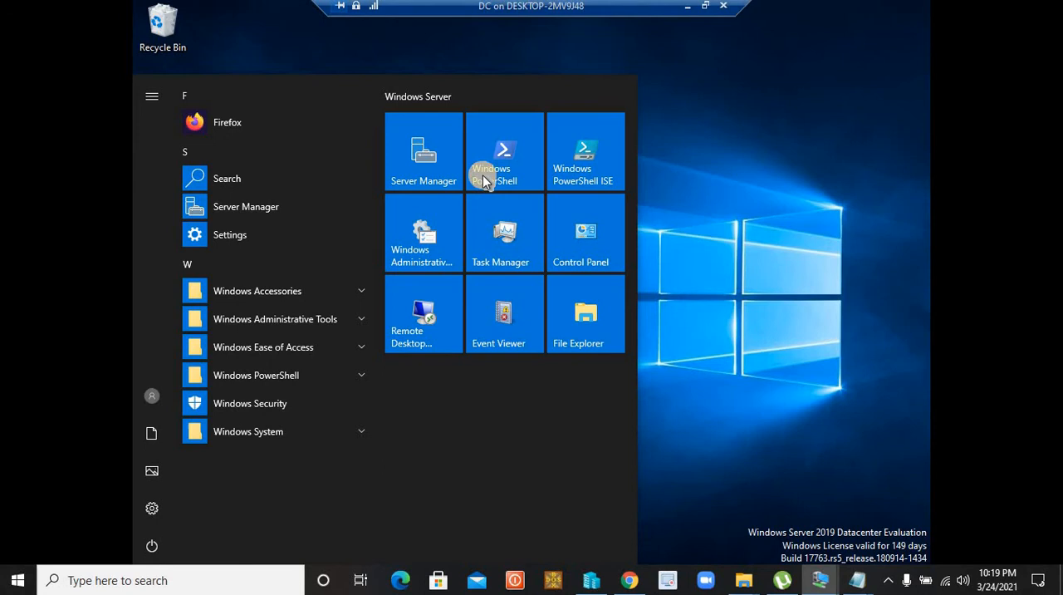
{"action": "left_click", "coordinate": [439, 153]}
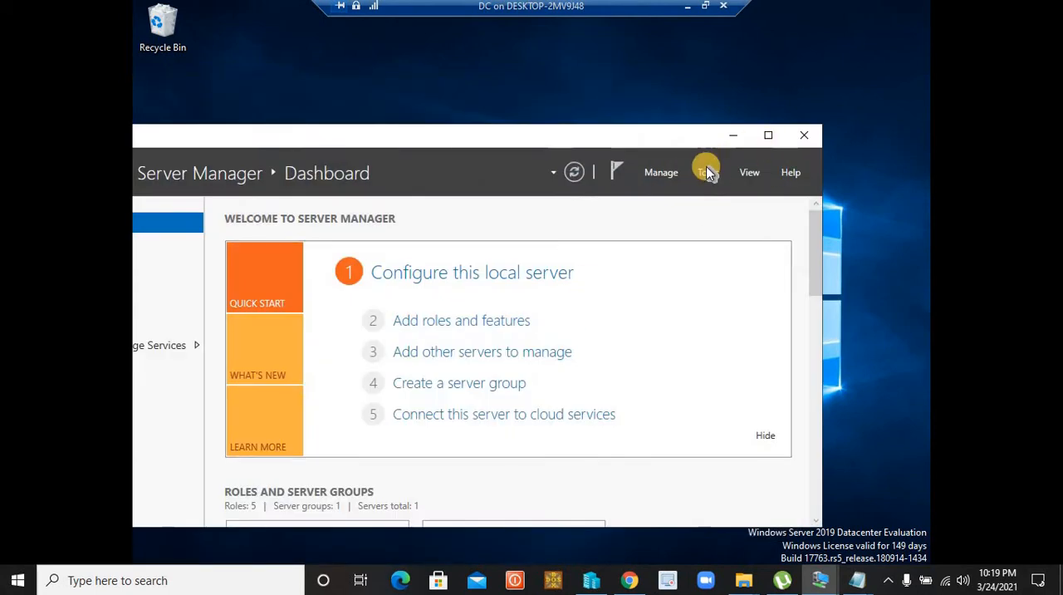
{"action": "left_click", "coordinate": [707, 170]}
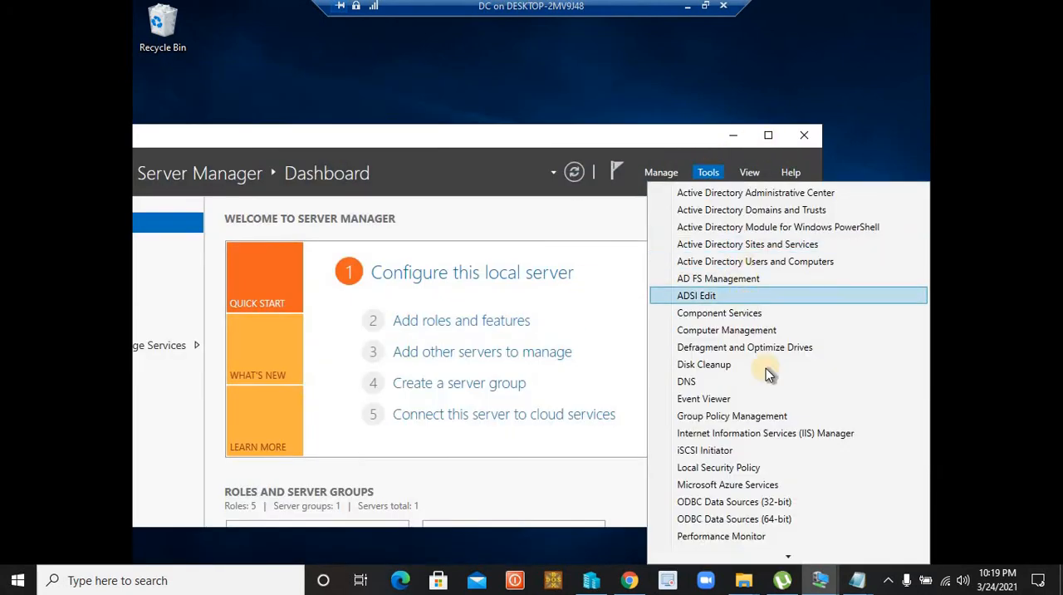
{"action": "left_click", "coordinate": [751, 416]}
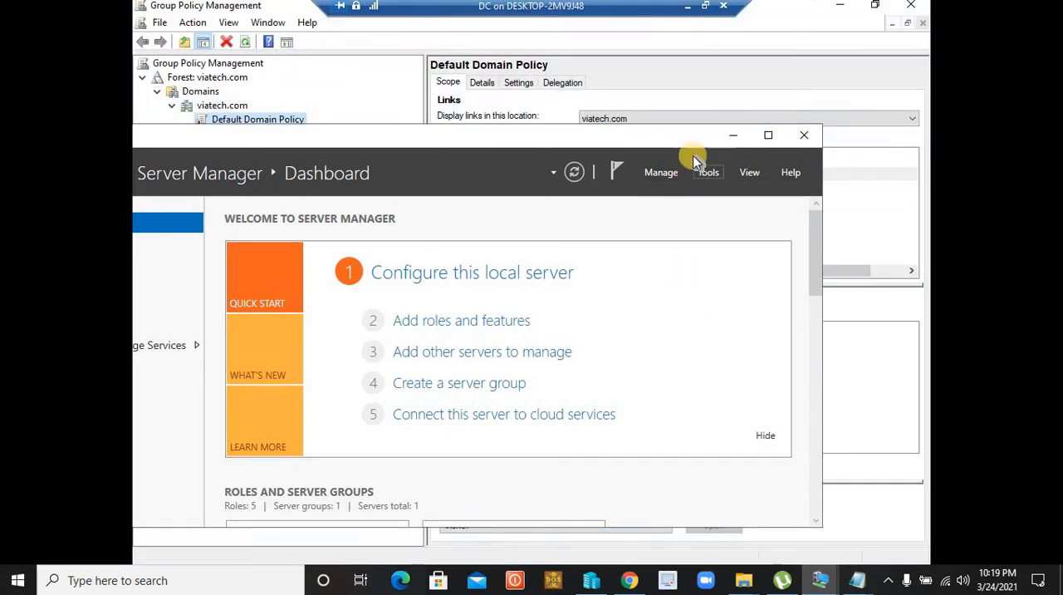
{"action": "left_click", "coordinate": [735, 135]}
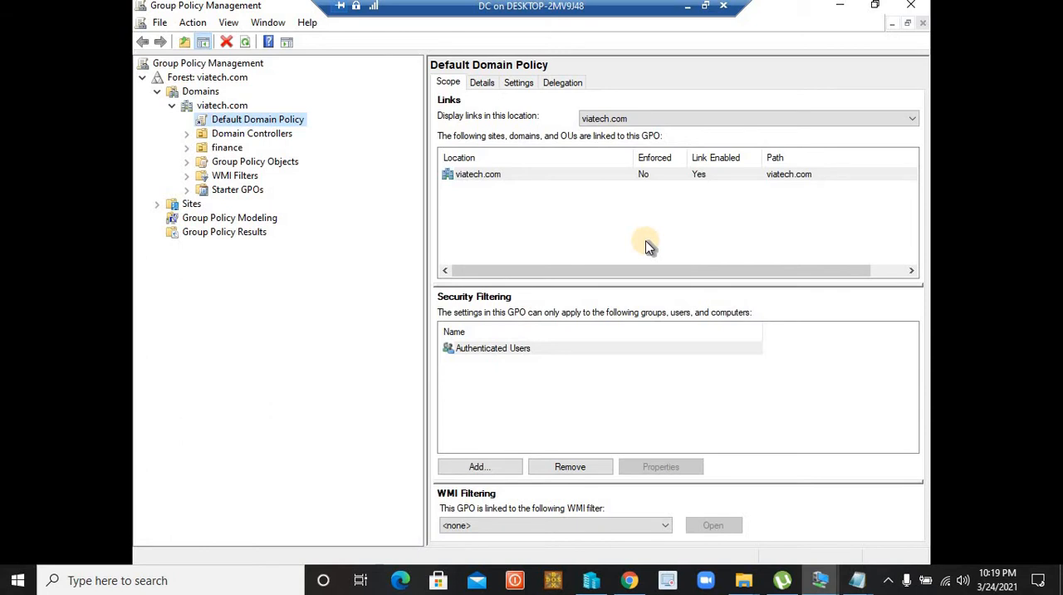
{"action": "left_click", "coordinate": [219, 146]}
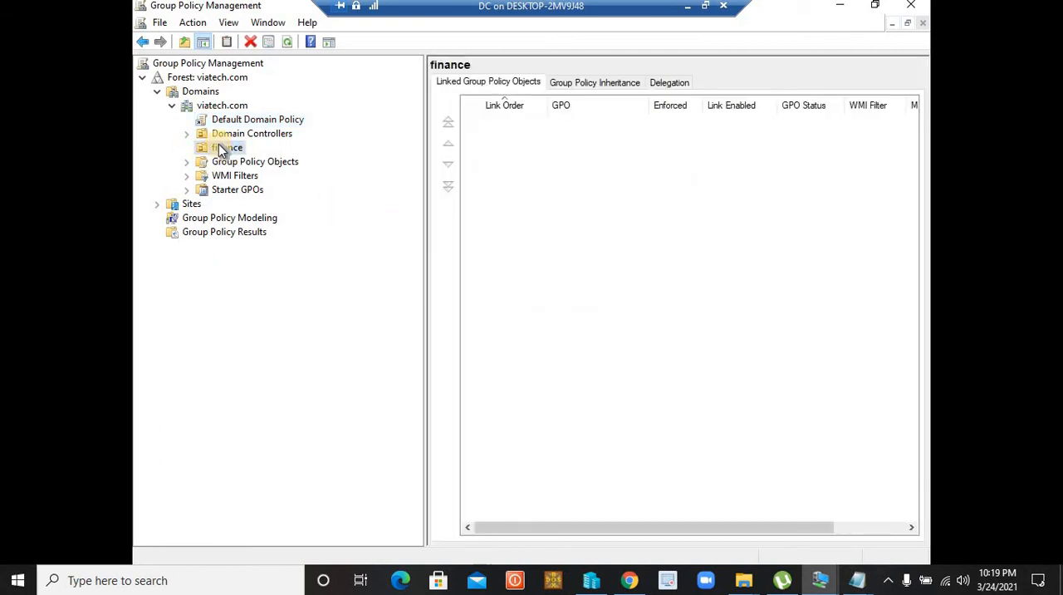
{"action": "left_click", "coordinate": [839, 7]}
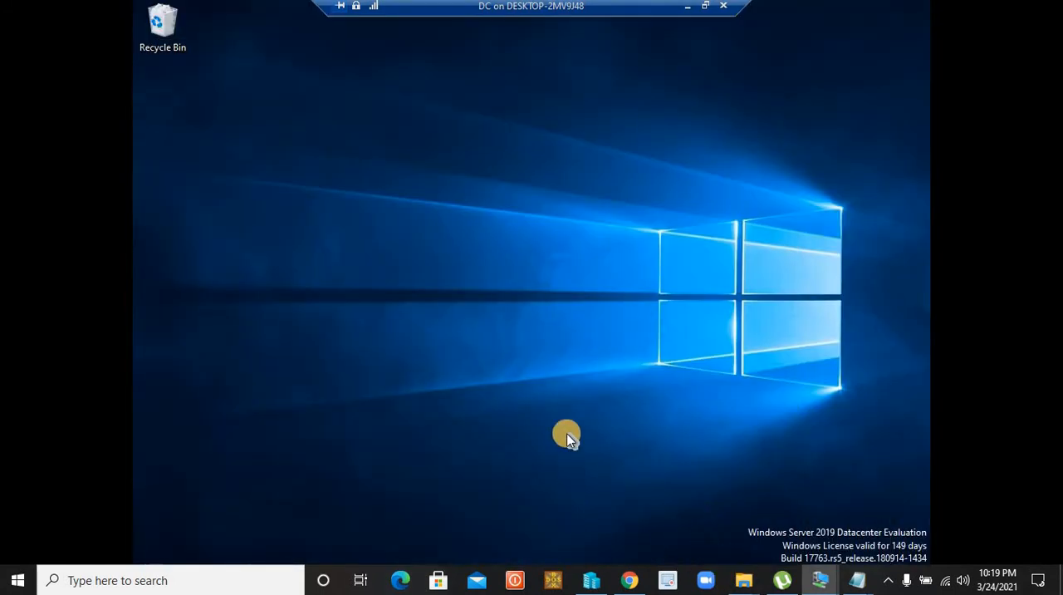
Open Active Directory Users and Computers from Server Manager and review the contents of finance and Computers
{"action": "key", "text": "super"}
{"action": "left_click", "coordinate": [421, 138]}
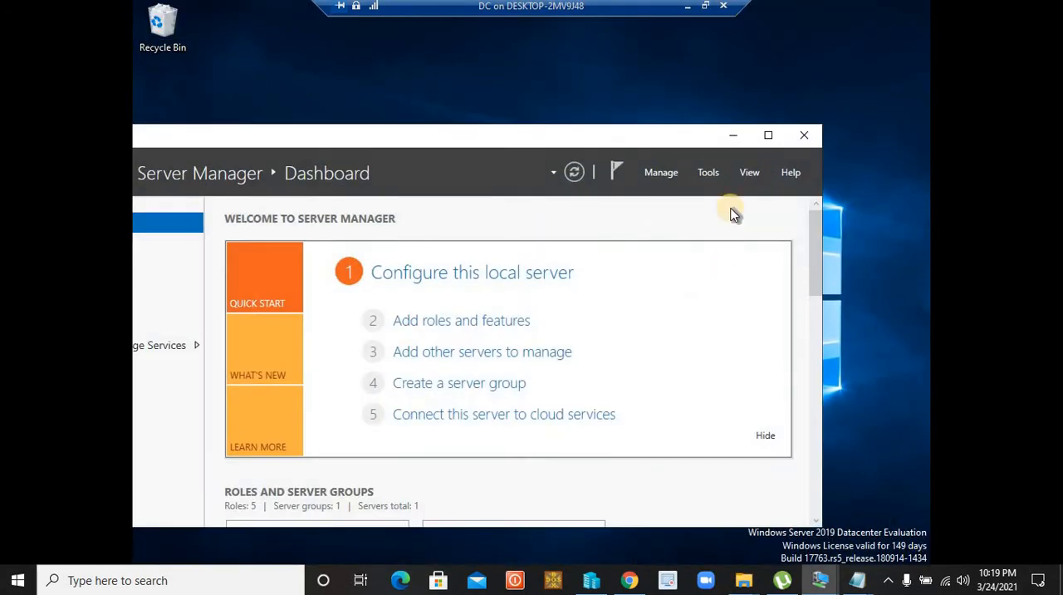
{"action": "left_click", "coordinate": [709, 172]}
{"action": "left_click", "coordinate": [754, 262]}
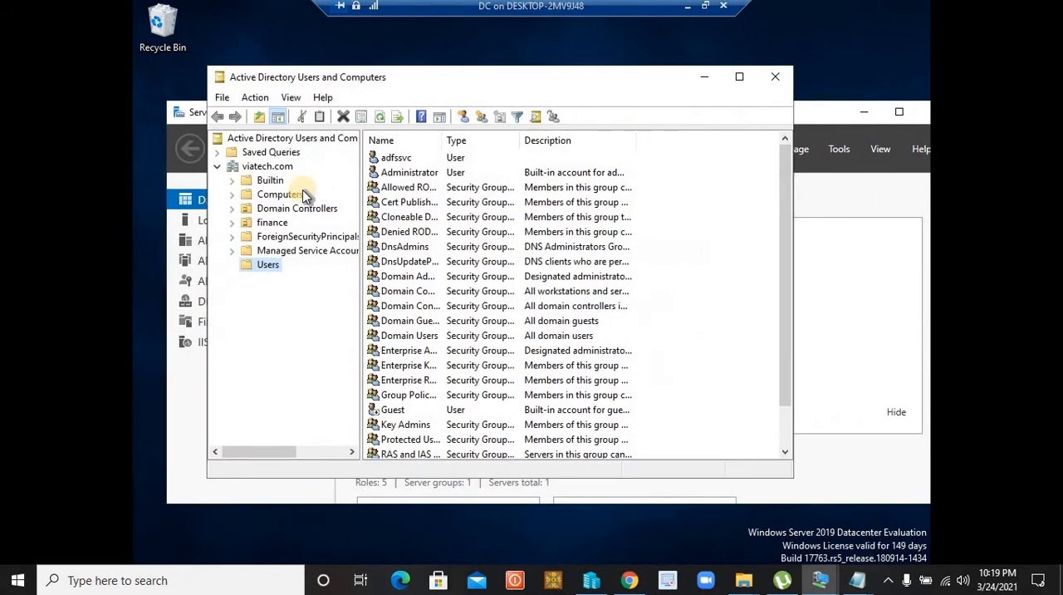
{"action": "left_click", "coordinate": [274, 225]}
{"action": "left_click", "coordinate": [260, 197]}
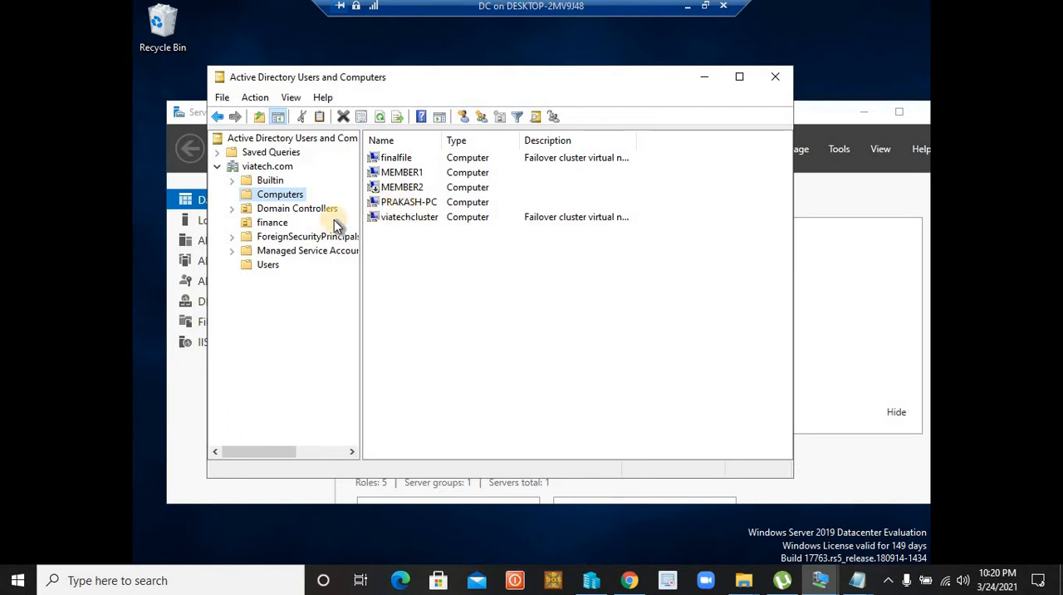
{"action": "left_click", "coordinate": [263, 226]}
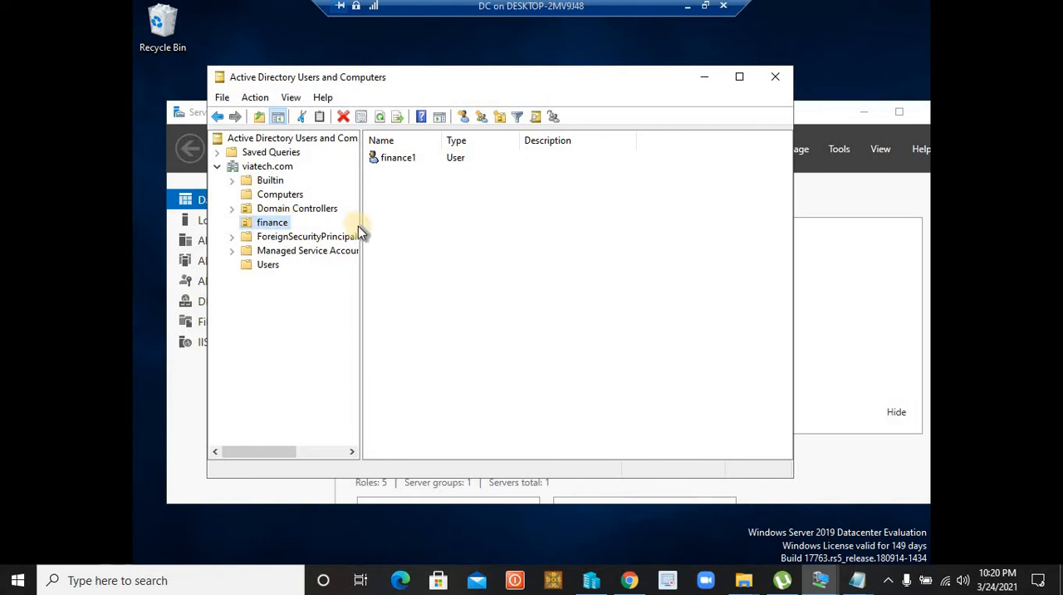
Move the client PC's computer account, listed below MEMBER2, from Computers into the finance organizational unit and view that unit
{"action": "left_click", "coordinate": [283, 197]}
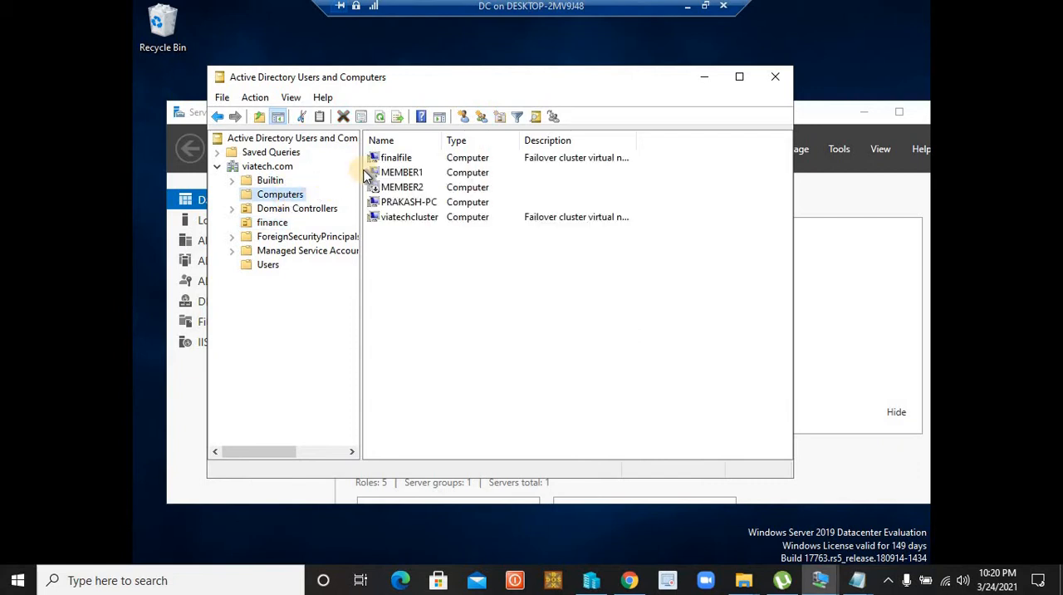
{"action": "left_click", "coordinate": [405, 201]}
{"action": "right_click", "coordinate": [405, 201]}
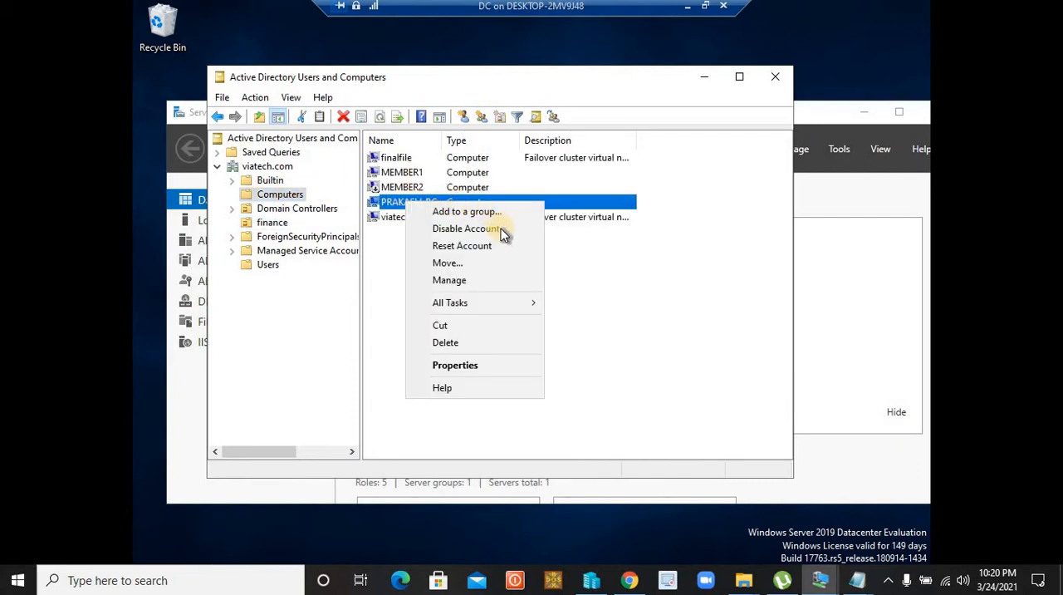
{"action": "left_click", "coordinate": [456, 263]}
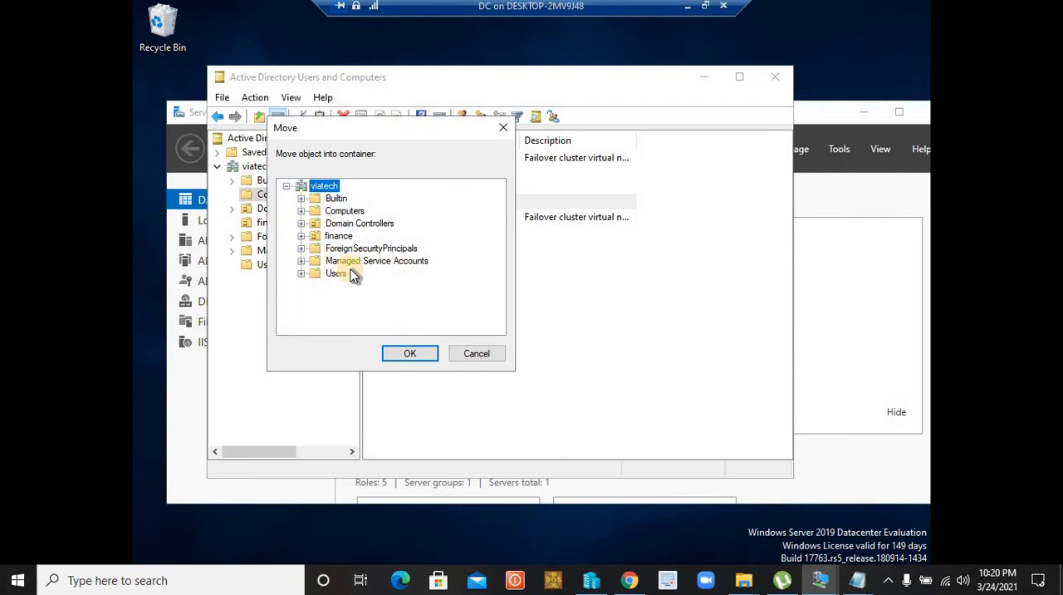
{"action": "left_click", "coordinate": [338, 236]}
{"action": "left_click", "coordinate": [410, 353]}
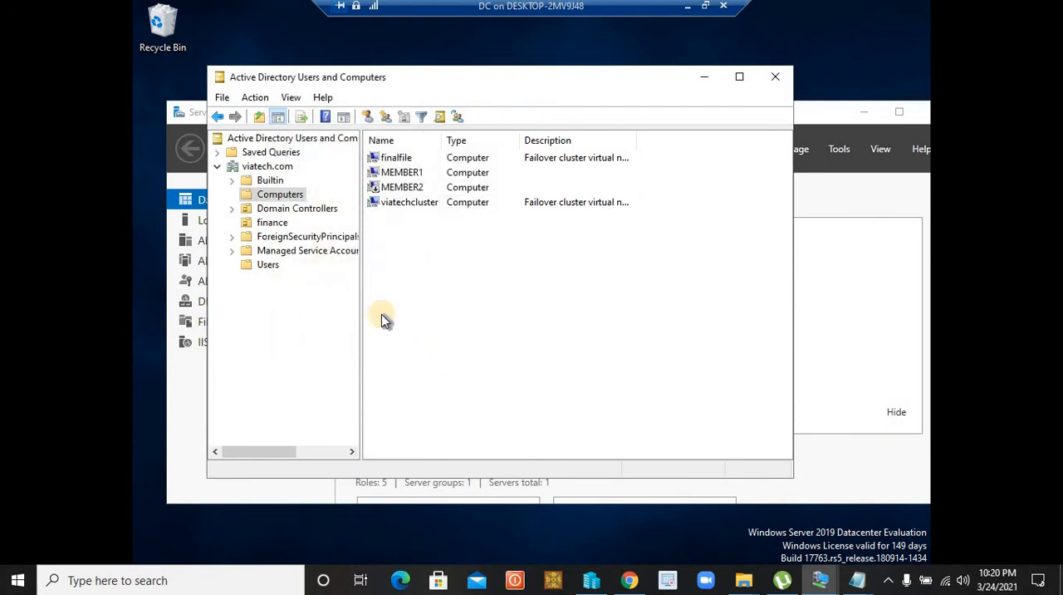
{"action": "left_click", "coordinate": [274, 223]}
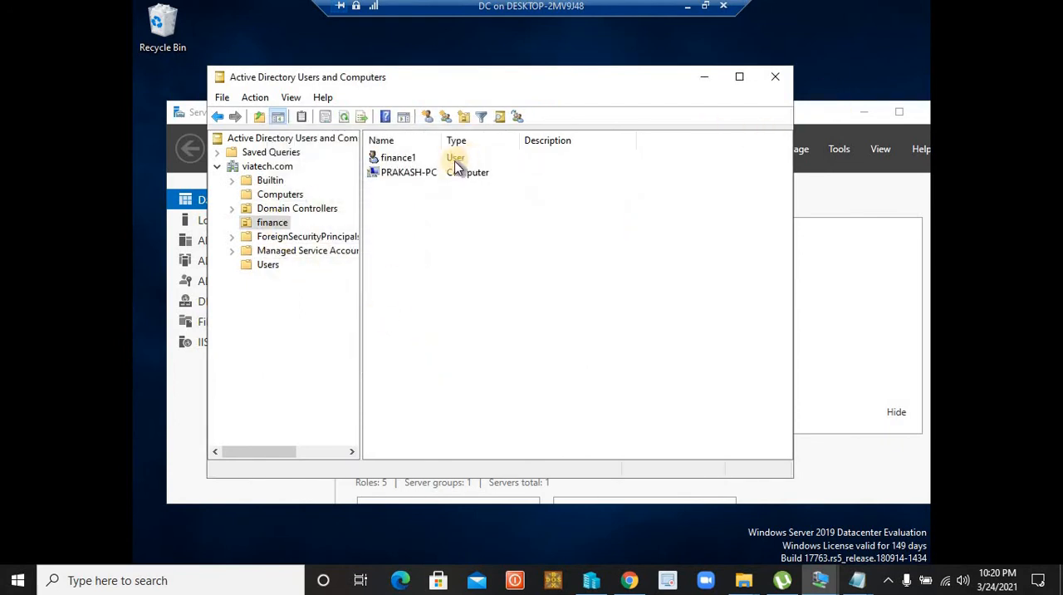
Minimize Active Directory Users and Computers and switch from the DC virtual machine to the Windows 7 client virtual machine
{"action": "left_click", "coordinate": [704, 76]}
{"action": "left_click", "coordinate": [688, 5]}
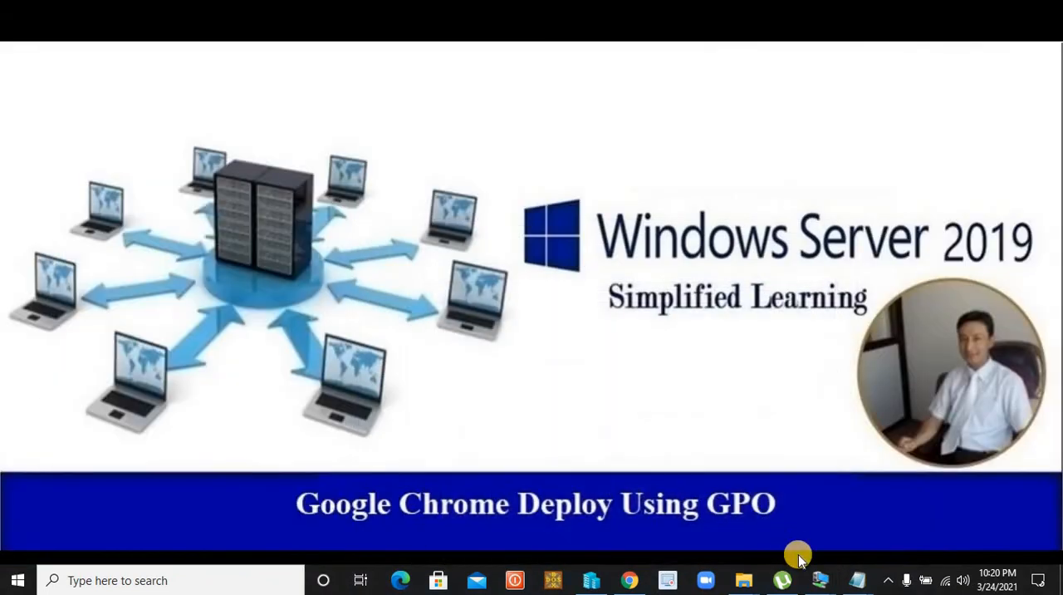
{"action": "mouse_move", "coordinate": [822, 582]}
{"action": "left_click", "coordinate": [772, 503]}
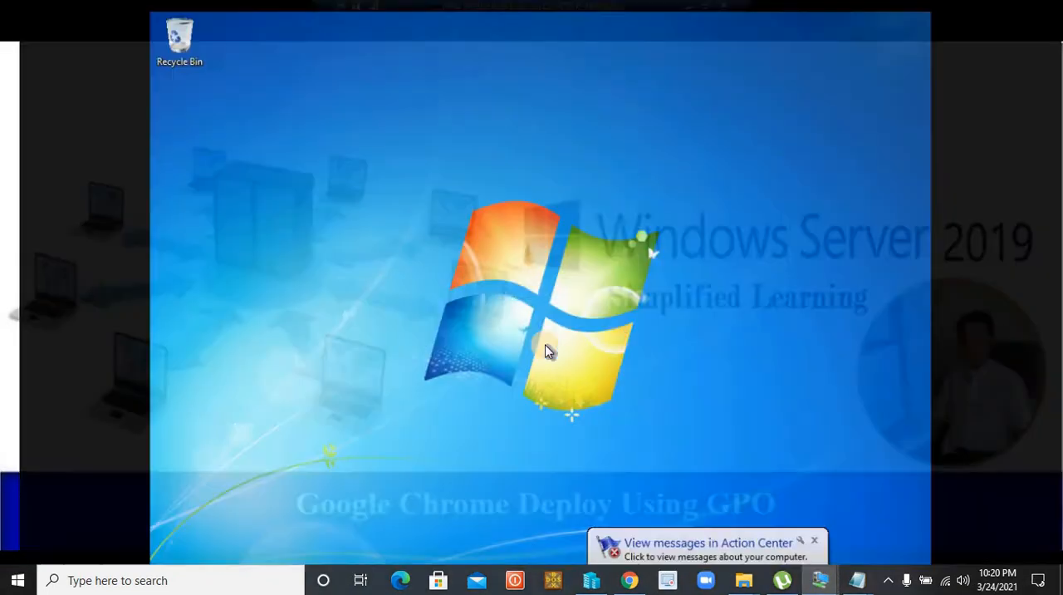
Run the hostname command in a Command Prompt on the client to check its computer name, and close the prompt
{"action": "key", "text": "super+r"}
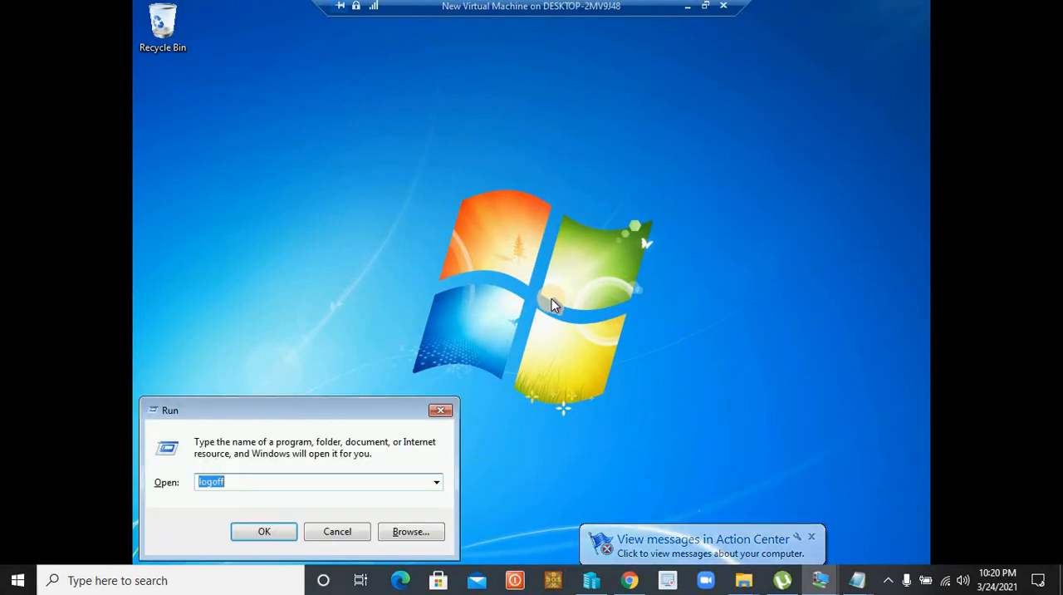
{"action": "type", "text": "cmd"}
{"action": "key", "text": "Return"}
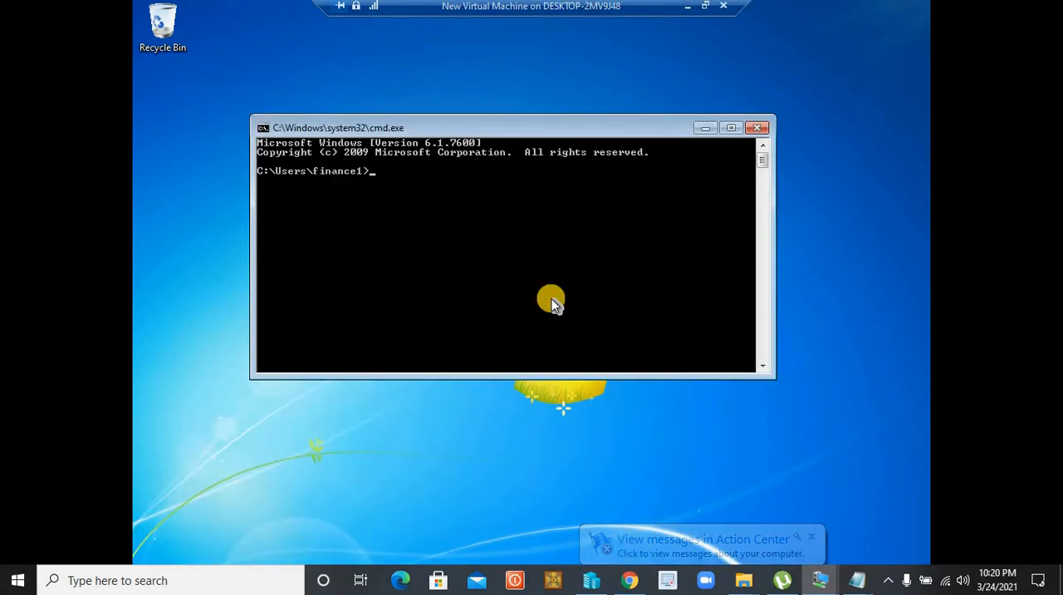
{"action": "type", "text": "hostn"}
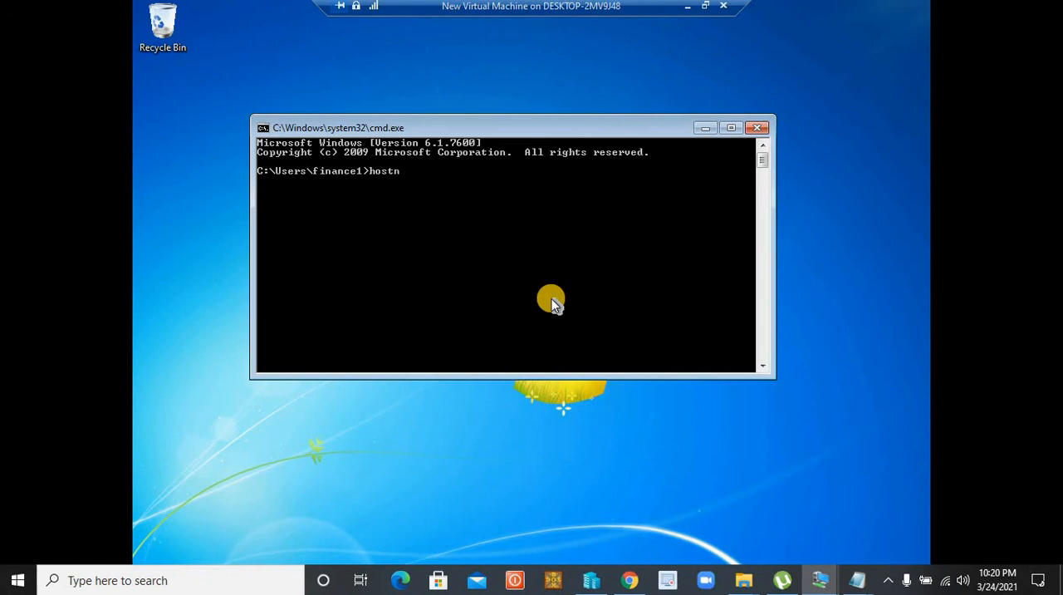
{"action": "type", "text": "ame"}
{"action": "key", "text": "Return"}
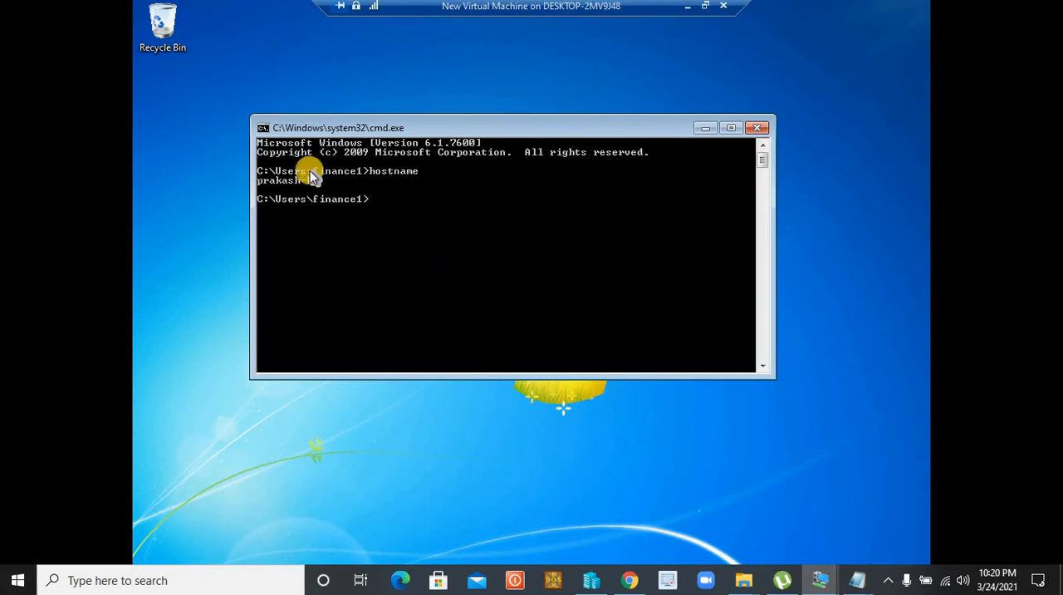
{"action": "left_click", "coordinate": [758, 133]}
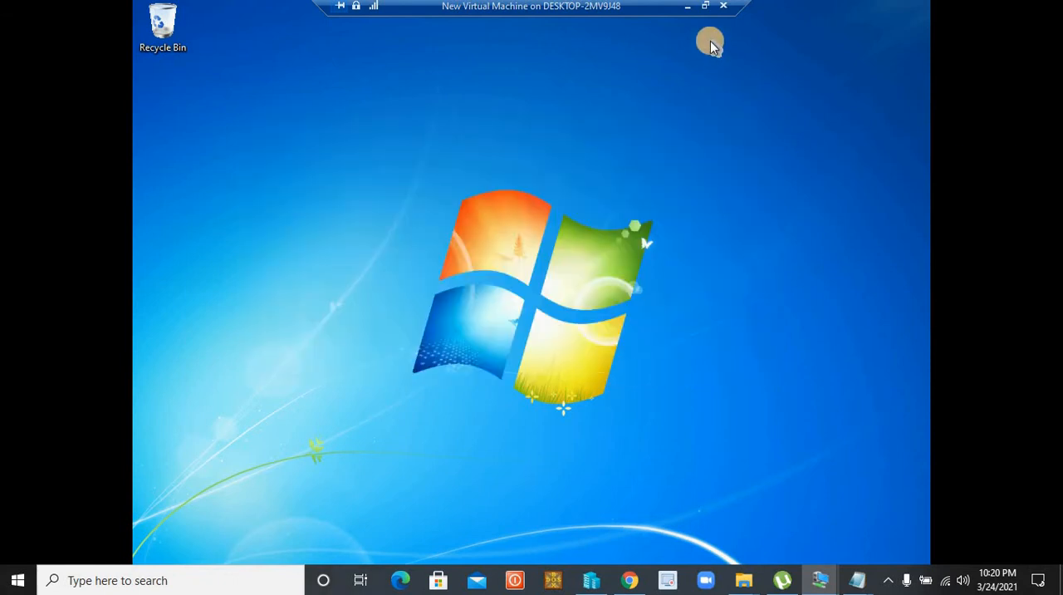
Switch to the DC virtual machine, open Active Directory Users and Computers, and check the client's computer account in the finance organizational unit
{"action": "left_click", "coordinate": [688, 7]}
{"action": "mouse_move", "coordinate": [820, 577]}
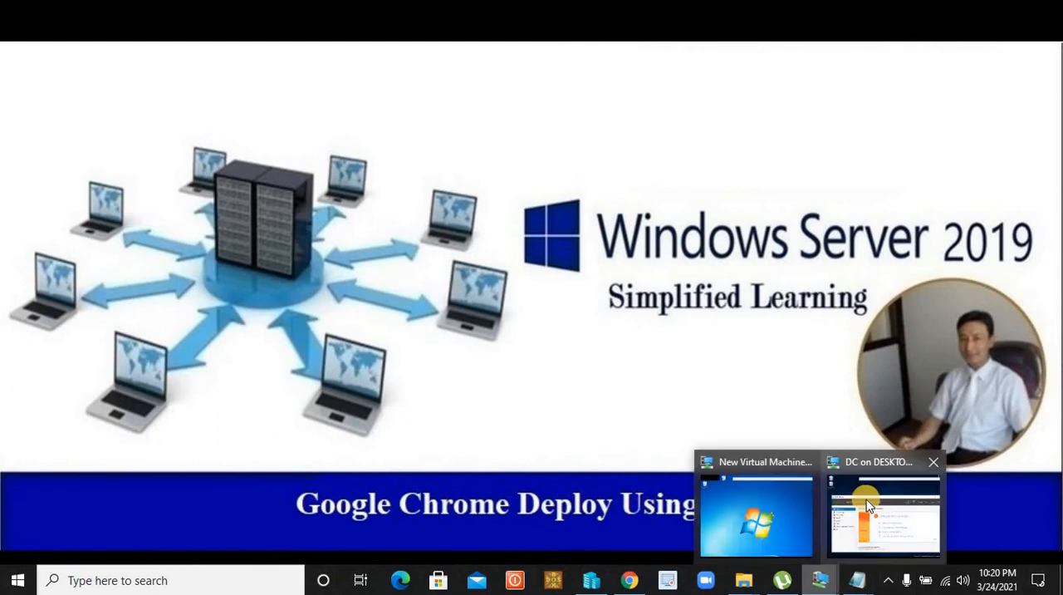
{"action": "left_click", "coordinate": [866, 499]}
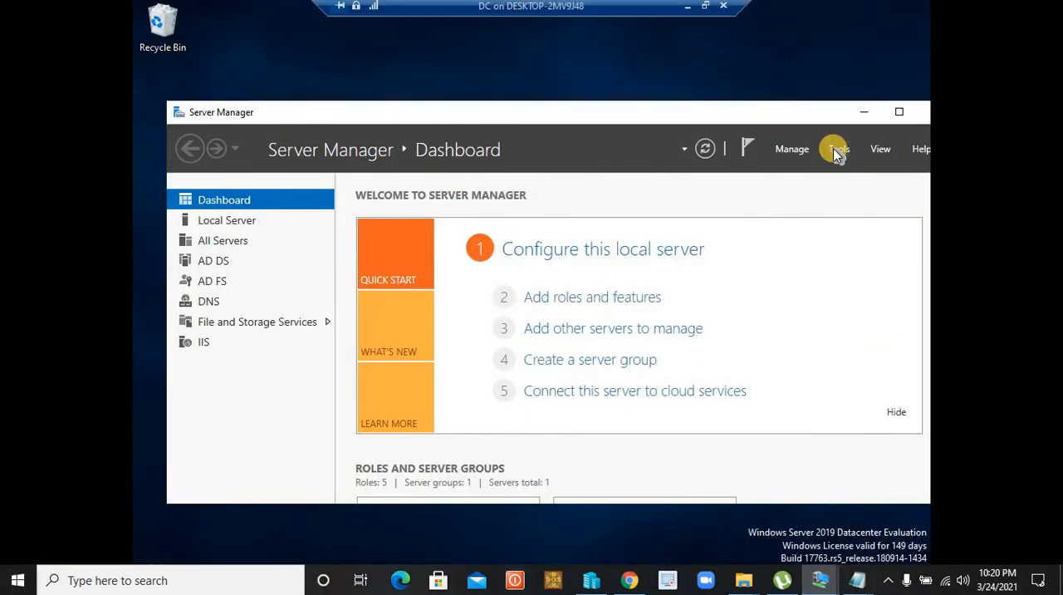
{"action": "left_click", "coordinate": [838, 152]}
{"action": "left_click", "coordinate": [776, 237]}
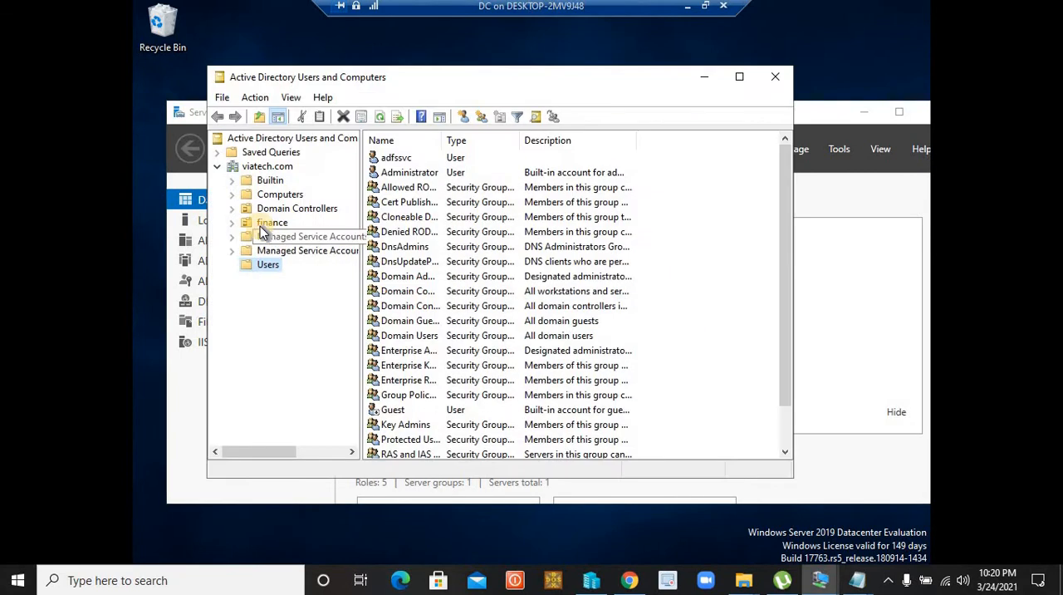
{"action": "left_click", "coordinate": [276, 223]}
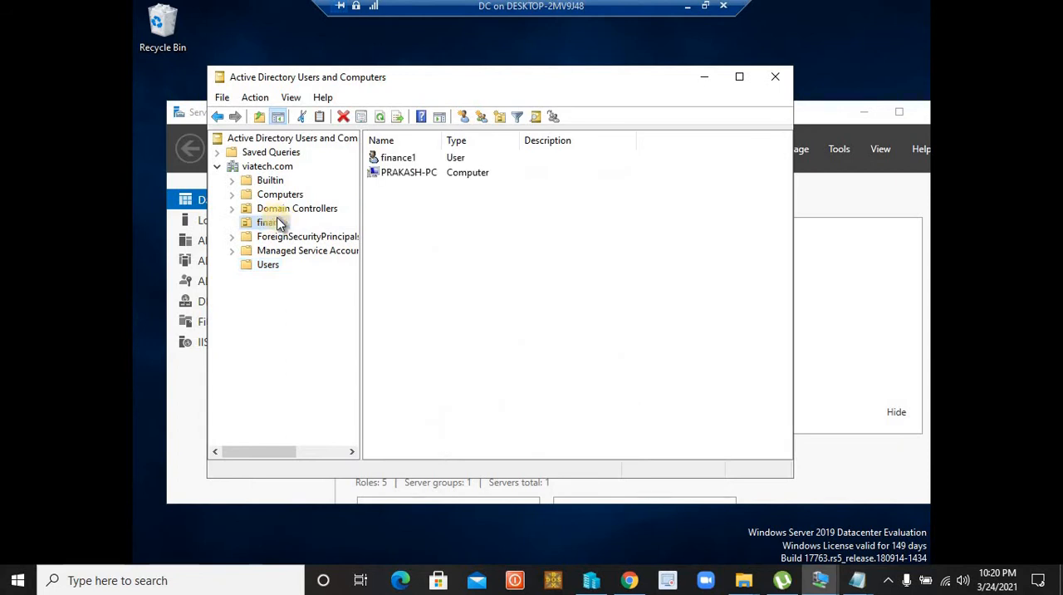
{"action": "left_click", "coordinate": [417, 174]}
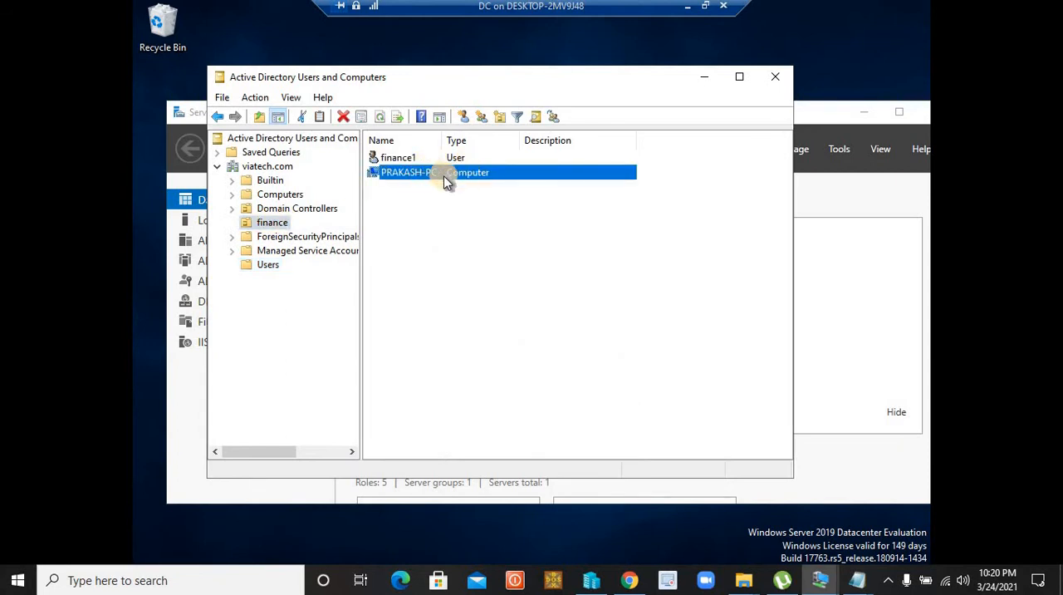
Switch to the Windows 7 client virtual machine for a look at its desktop and return to the DC virtual machine
{"action": "left_click", "coordinate": [688, 7]}
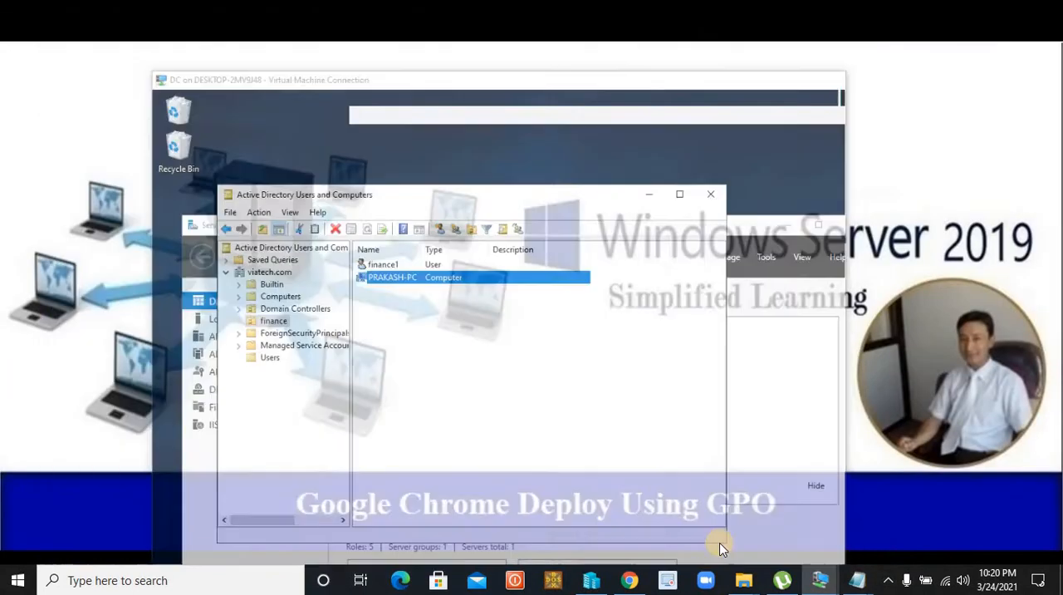
{"action": "mouse_move", "coordinate": [820, 580]}
{"action": "left_click", "coordinate": [752, 515]}
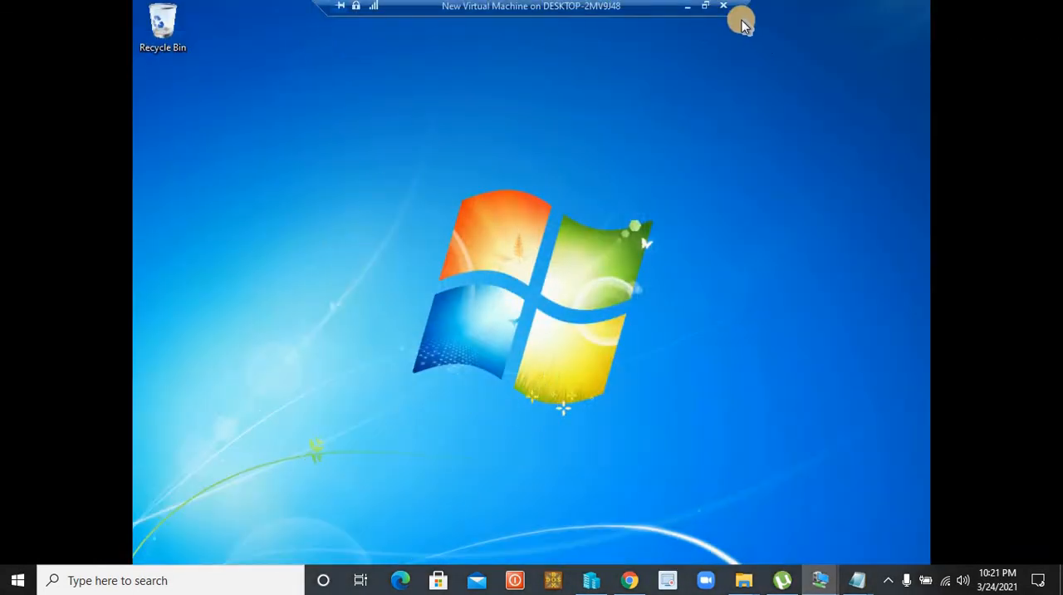
{"action": "left_click", "coordinate": [687, 6]}
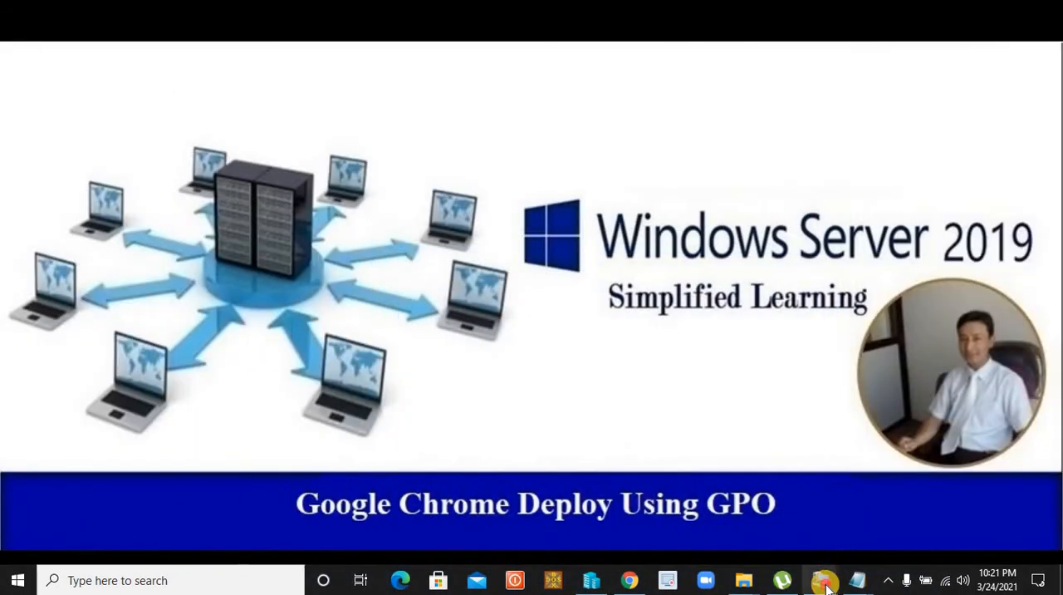
{"action": "mouse_move", "coordinate": [826, 586]}
{"action": "left_click", "coordinate": [883, 510]}
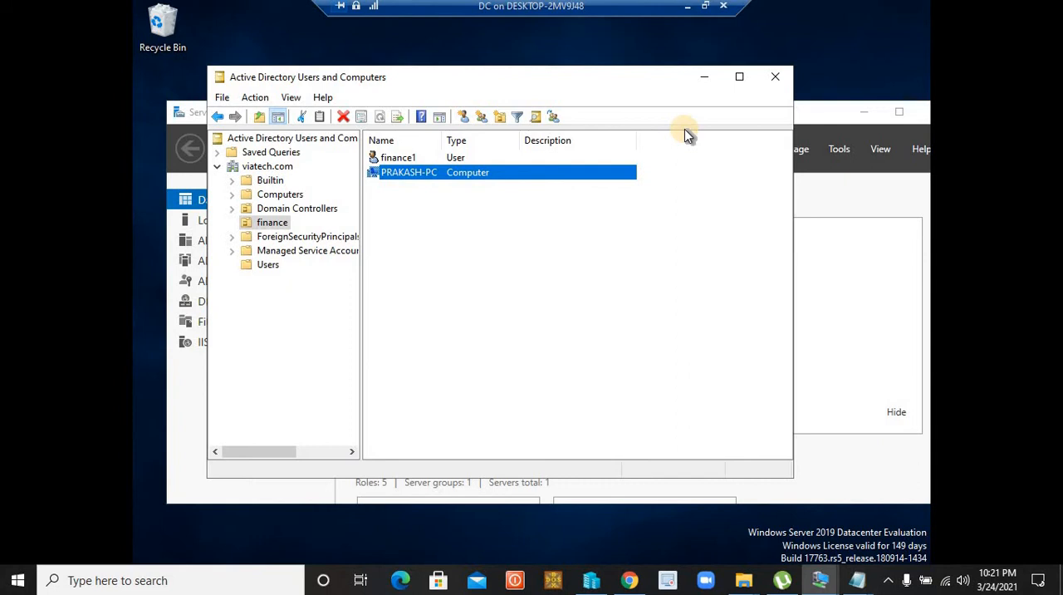
Minimize Active Directory Users and Computers, open Group Policy Management from Server Manager, and display the finance organizational unit's linked policies
{"action": "left_click", "coordinate": [706, 78]}
{"action": "left_click", "coordinate": [839, 149]}
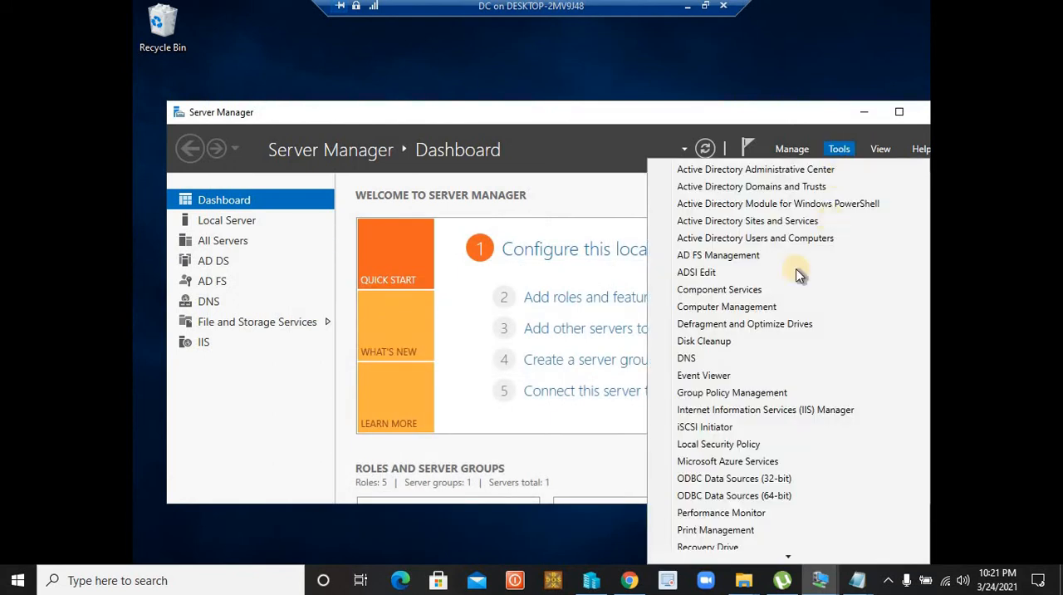
{"action": "left_click", "coordinate": [779, 399]}
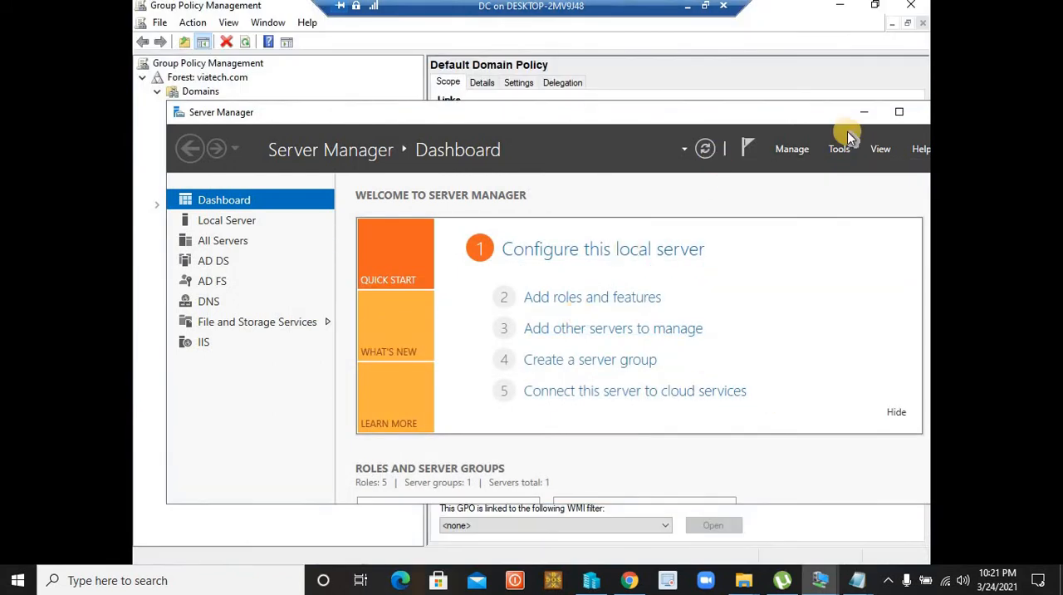
{"action": "left_click", "coordinate": [865, 112]}
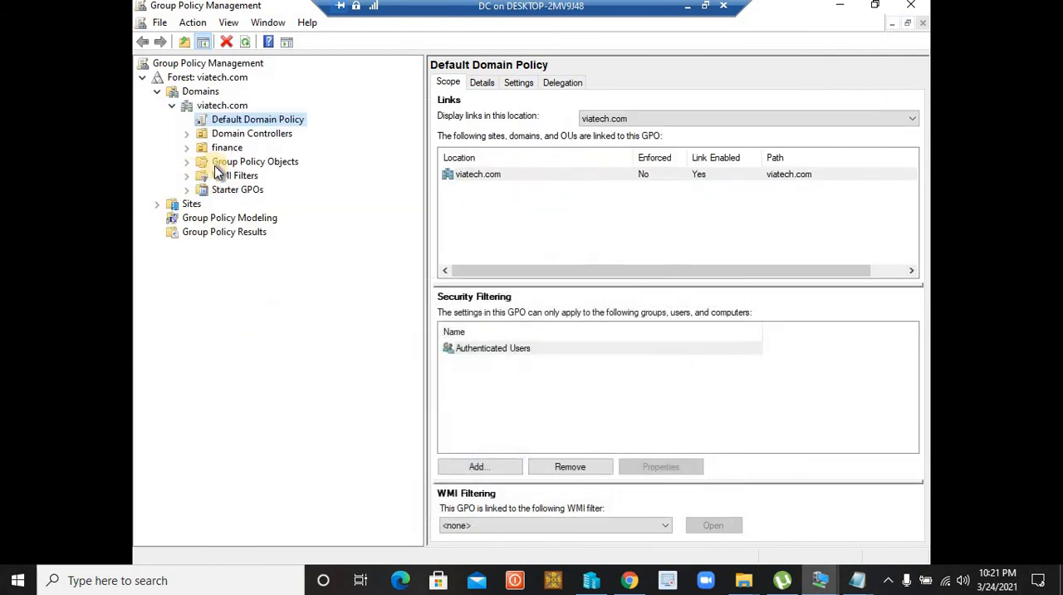
{"action": "left_click", "coordinate": [223, 147]}
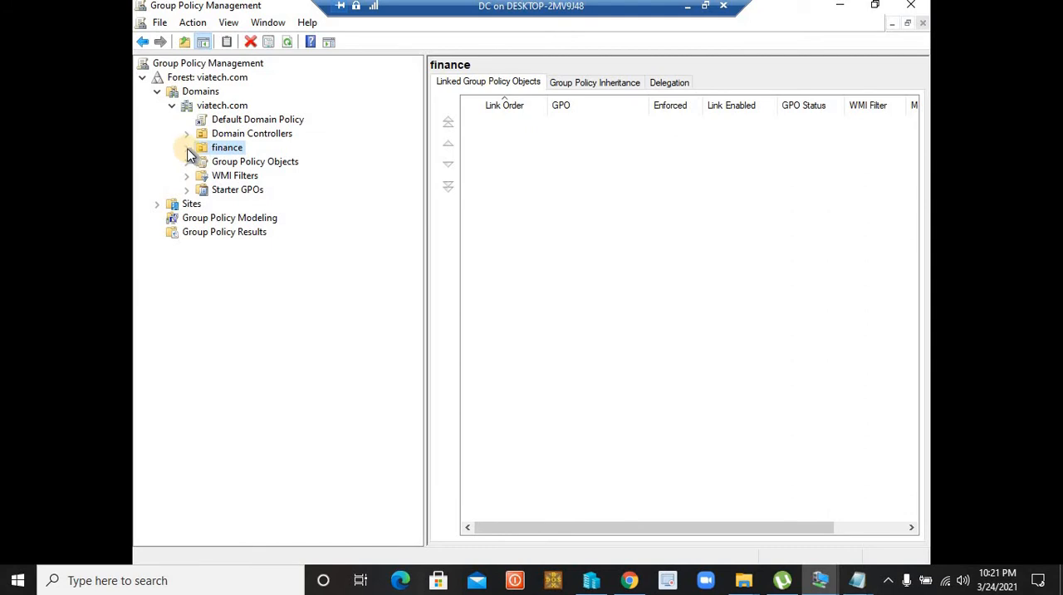
Create a GPO named "deploy chrome for client" linked to the finance organizational unit
{"action": "right_click", "coordinate": [238, 152]}
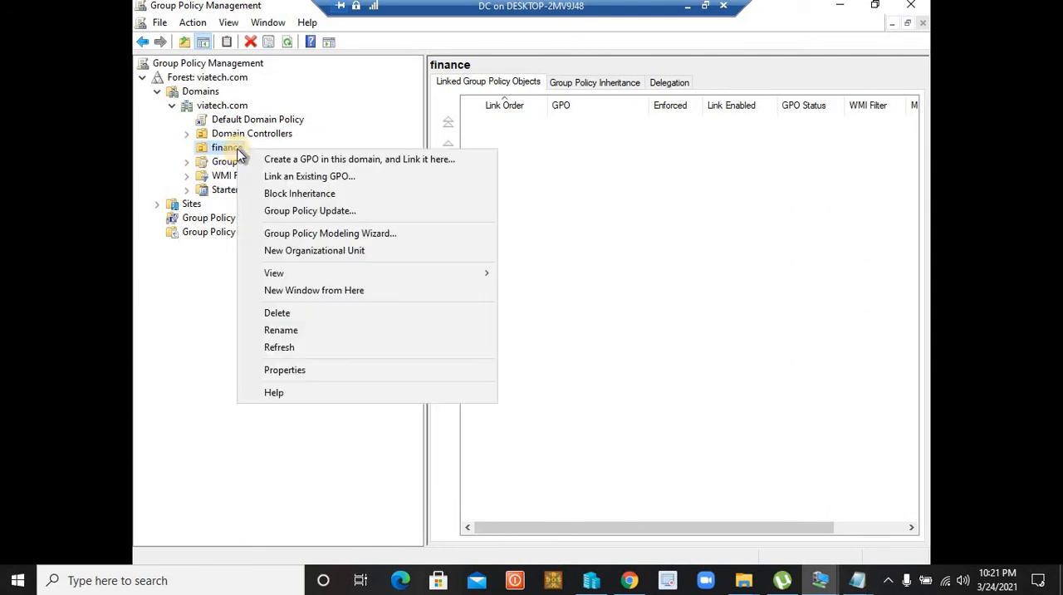
{"action": "left_click", "coordinate": [280, 161]}
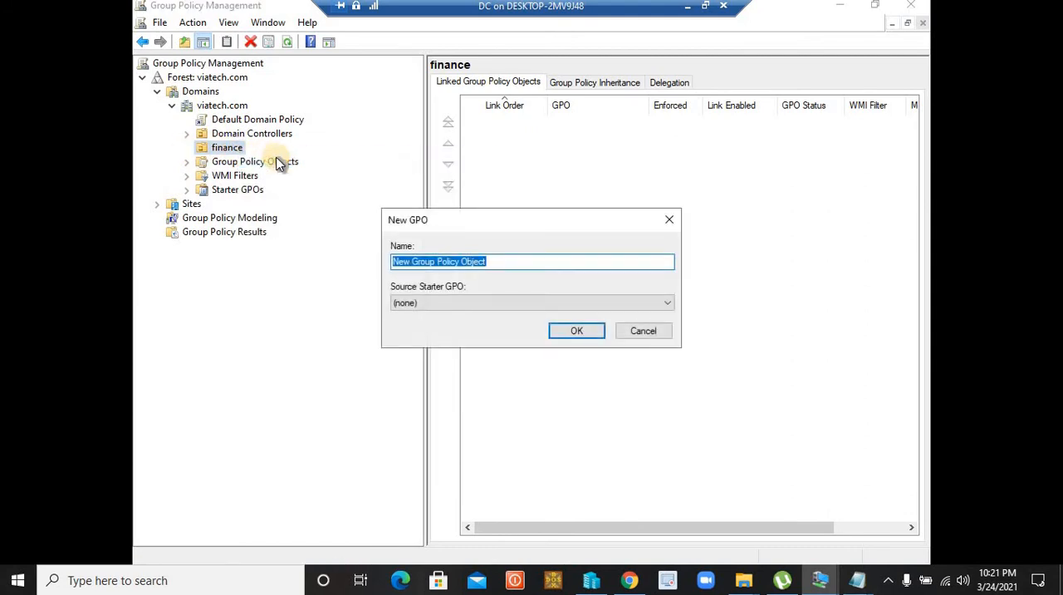
{"action": "type", "text": "deploy"}
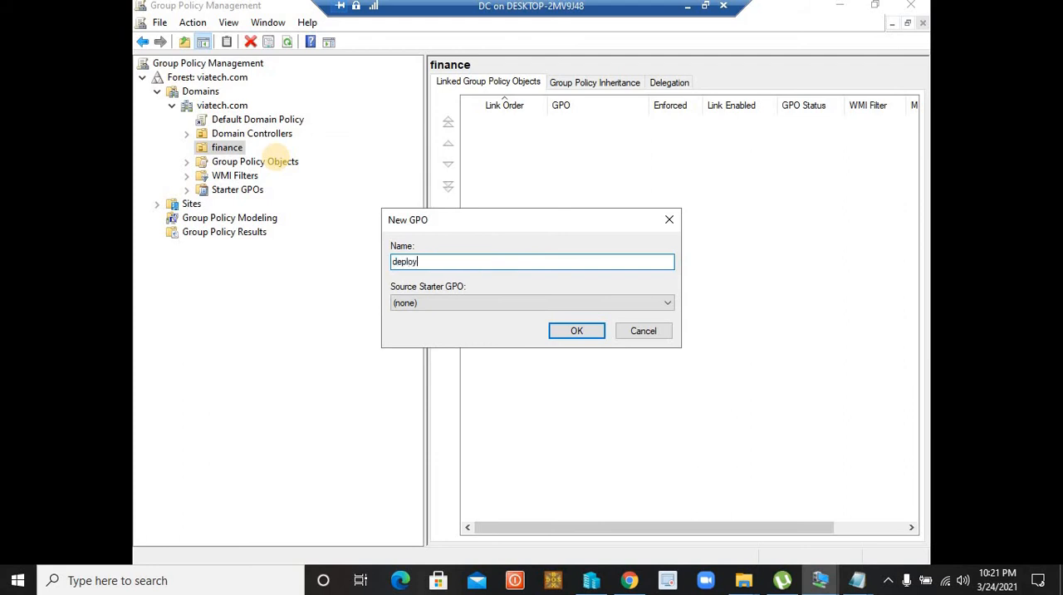
{"action": "type", "text": "for client"}
{"action": "left_click", "coordinate": [576, 333]}
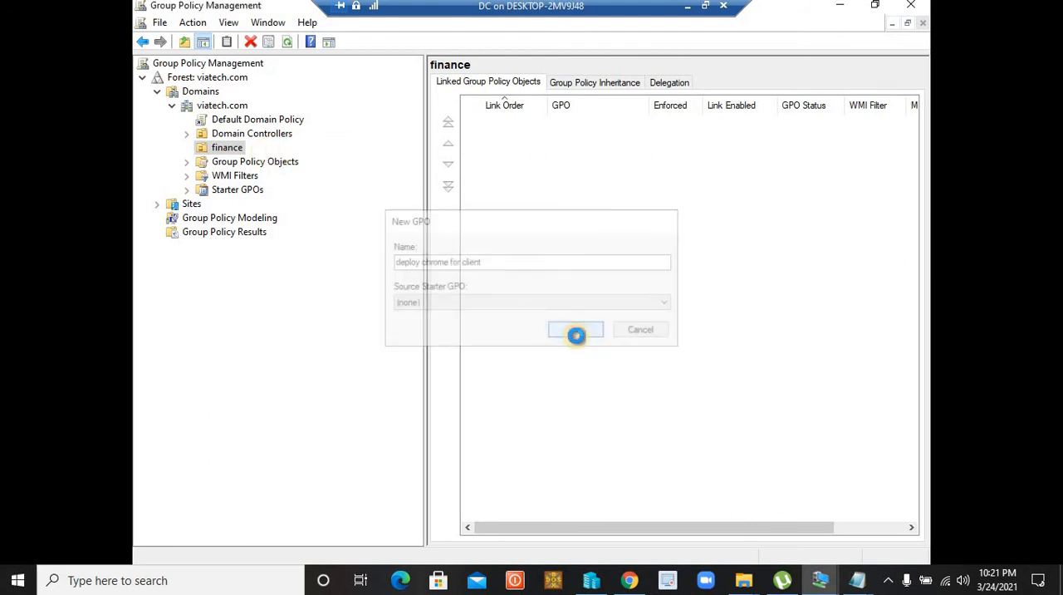
Open the "deploy chrome for client" GPO for editing and go to Software installation under the Computer Configuration policies
{"action": "left_click", "coordinate": [254, 164]}
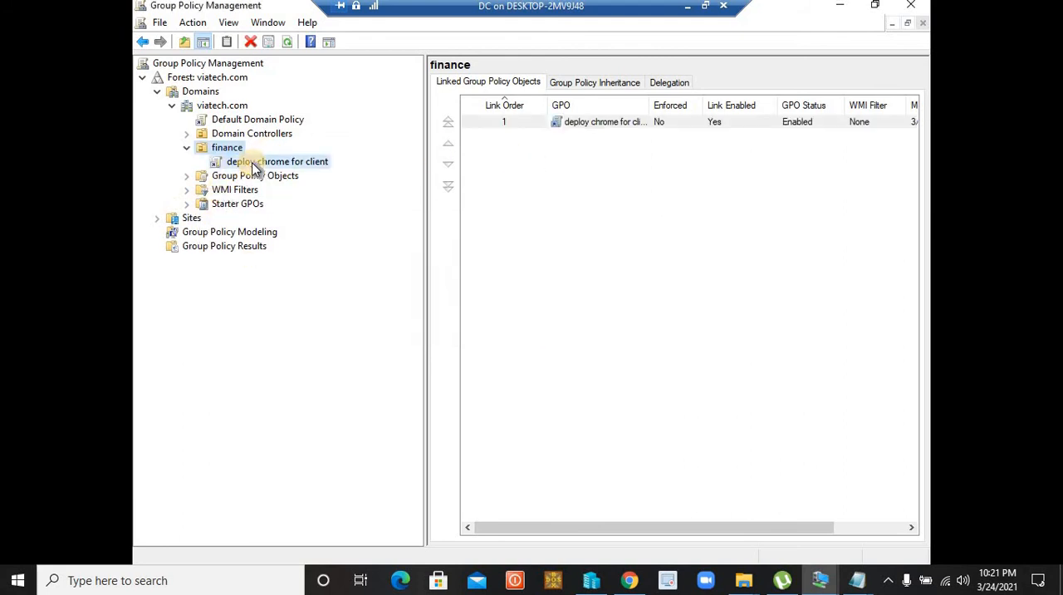
{"action": "left_click", "coordinate": [640, 319]}
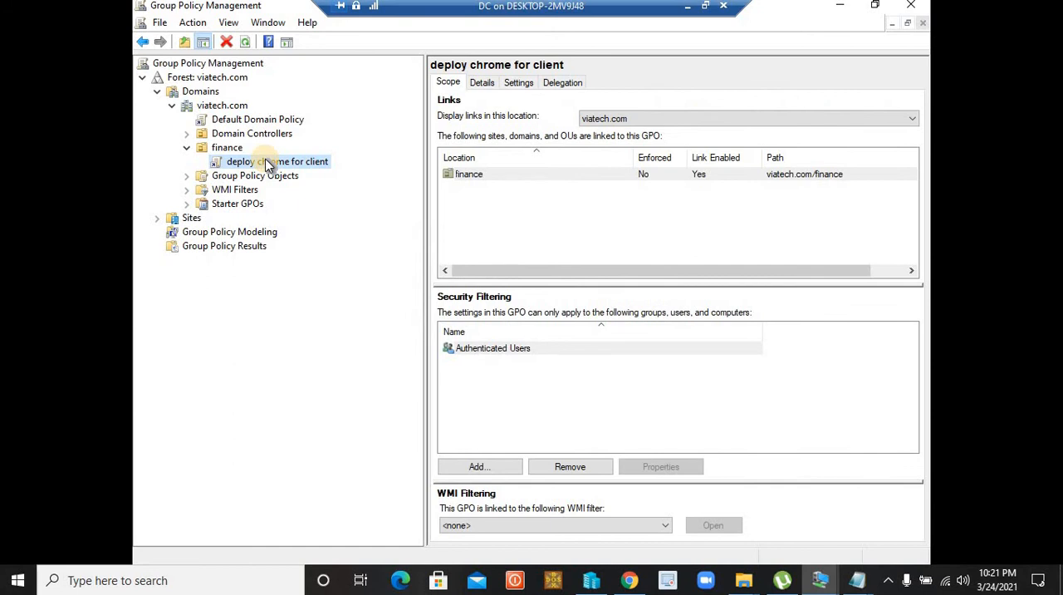
{"action": "right_click", "coordinate": [266, 164]}
{"action": "left_click", "coordinate": [474, 217]}
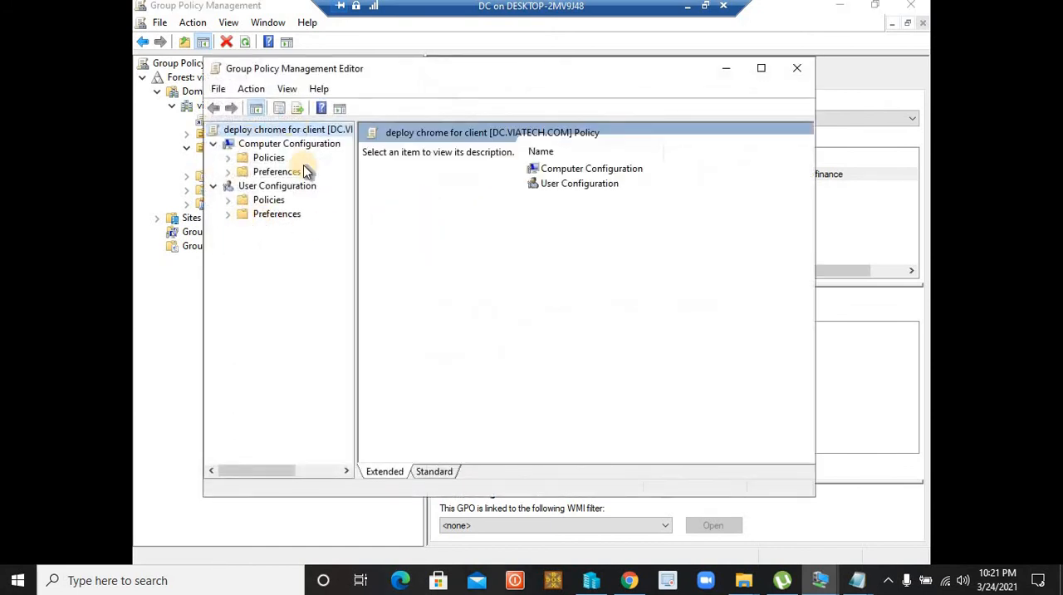
{"action": "left_click", "coordinate": [228, 158]}
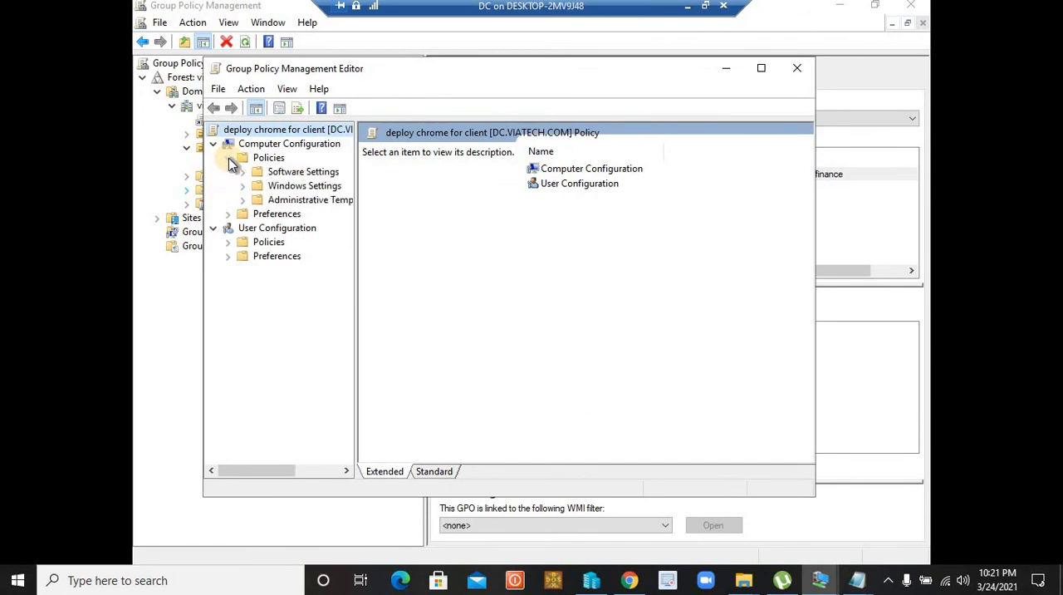
{"action": "left_click", "coordinate": [243, 172]}
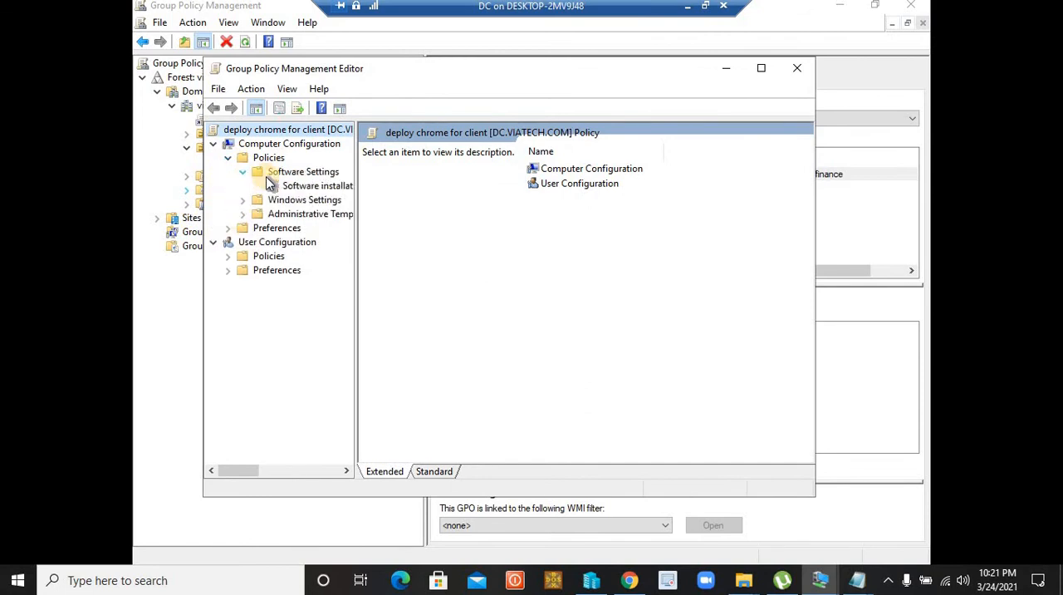
{"action": "left_click", "coordinate": [304, 188]}
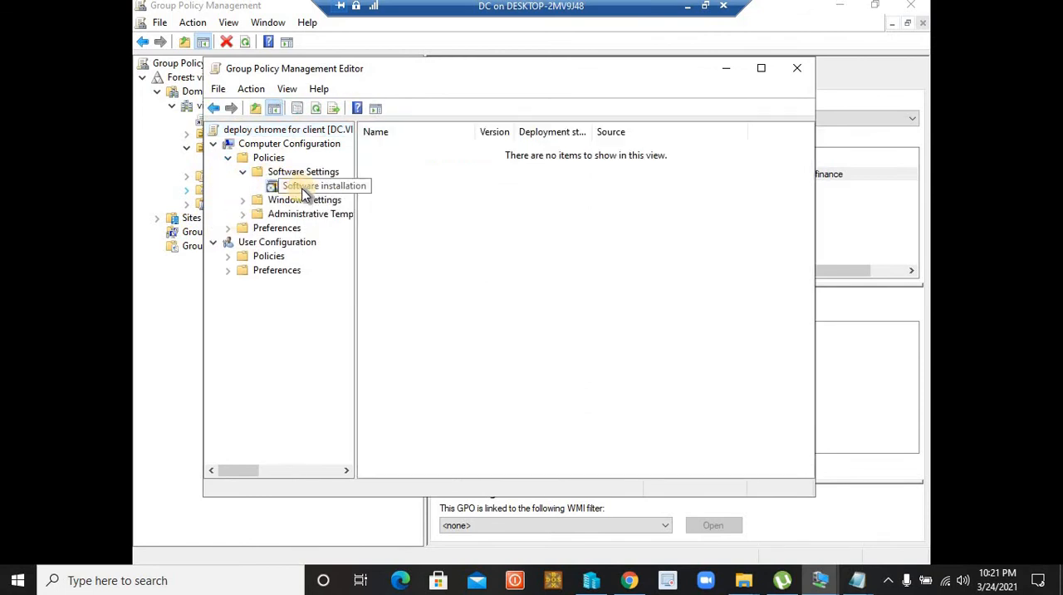
Set the default package location in the Software installation properties to \\DC\browser and apply the change
{"action": "right_click", "coordinate": [304, 191]}
{"action": "left_click", "coordinate": [347, 301]}
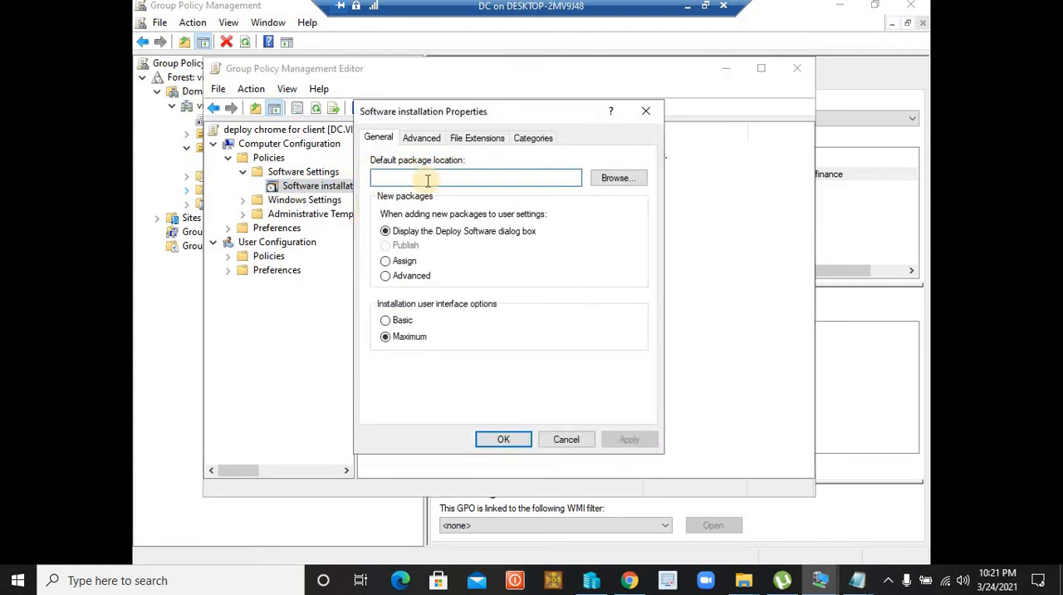
{"action": "type", "text": "\\\\DC\\browser"}
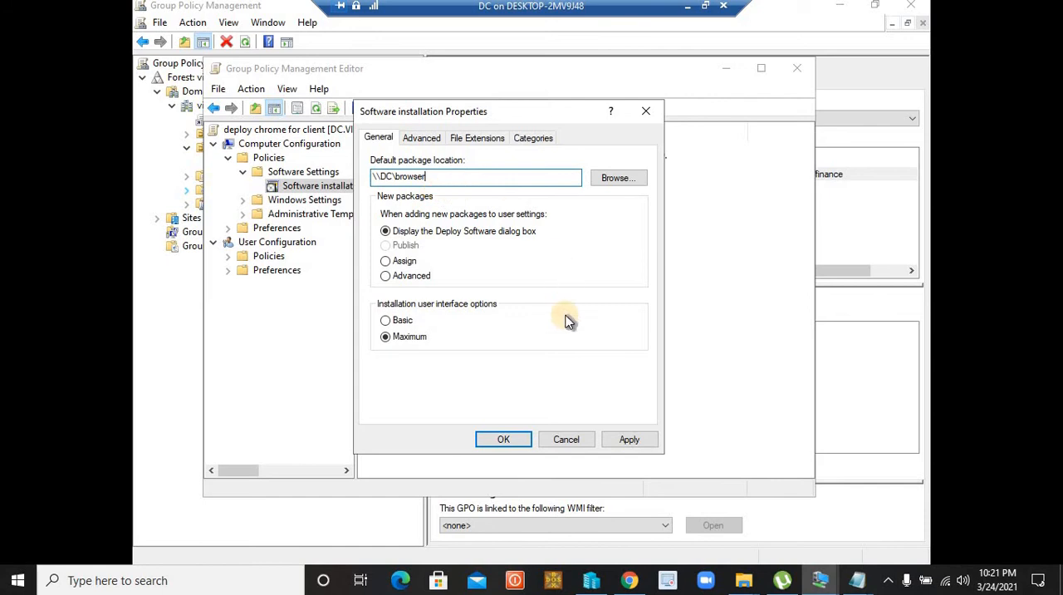
{"action": "left_click", "coordinate": [625, 439]}
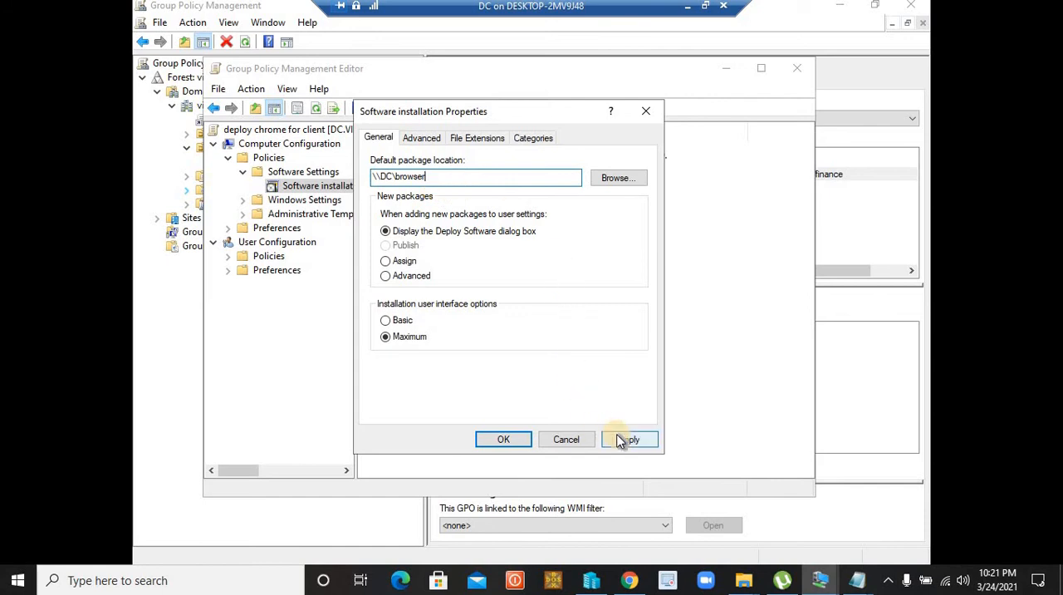
{"action": "left_click", "coordinate": [504, 439]}
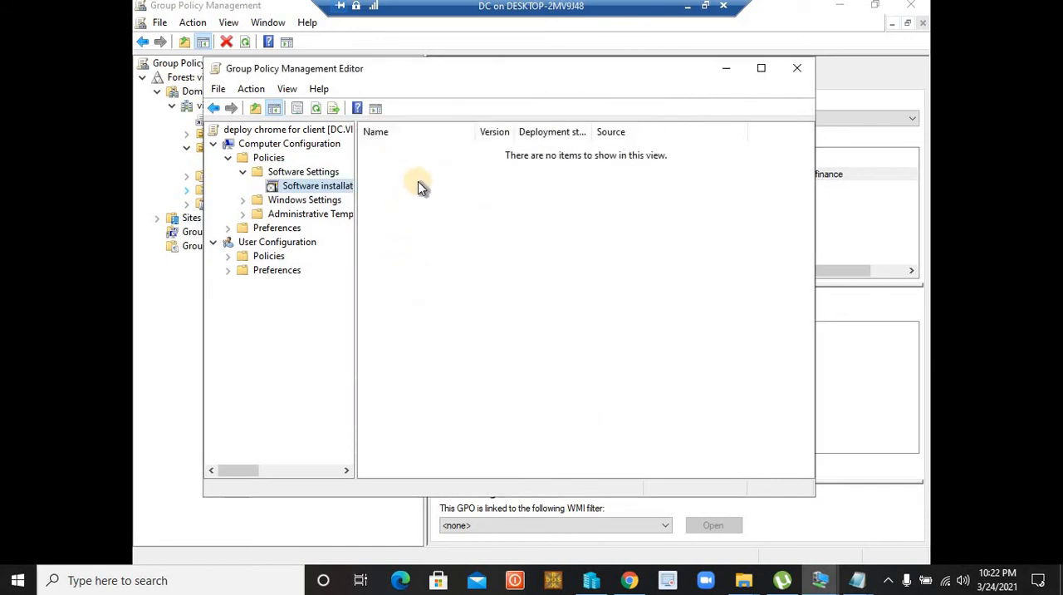
Add the GoogleChromeStandaloneEnterprise64 package from \\DC\browser to Software installation with the Assigned deployment method
{"action": "right_click", "coordinate": [419, 187]}
{"action": "mouse_move", "coordinate": [504, 198]}
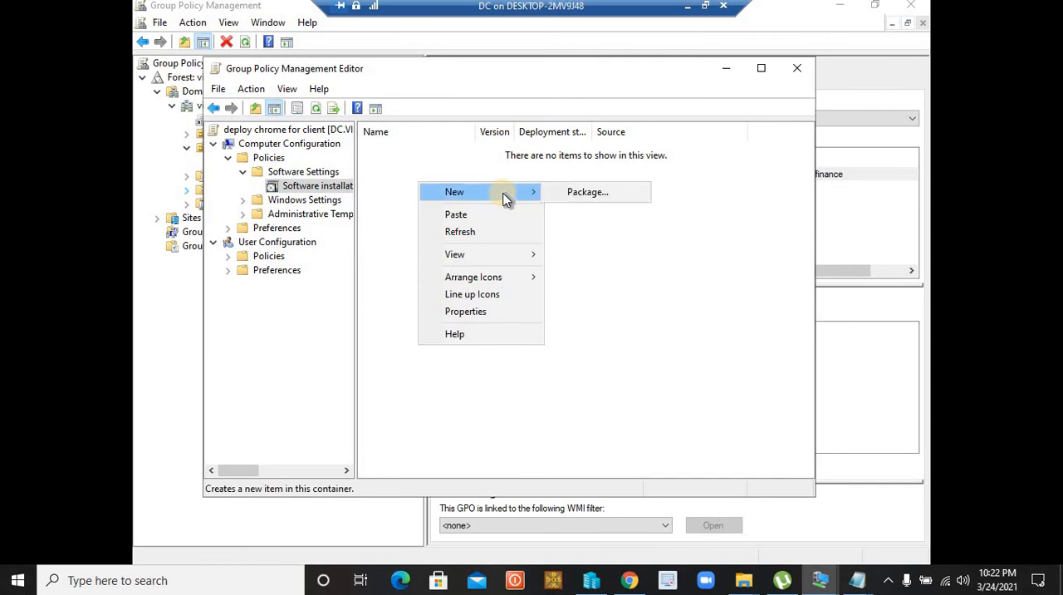
{"action": "left_click", "coordinate": [558, 193]}
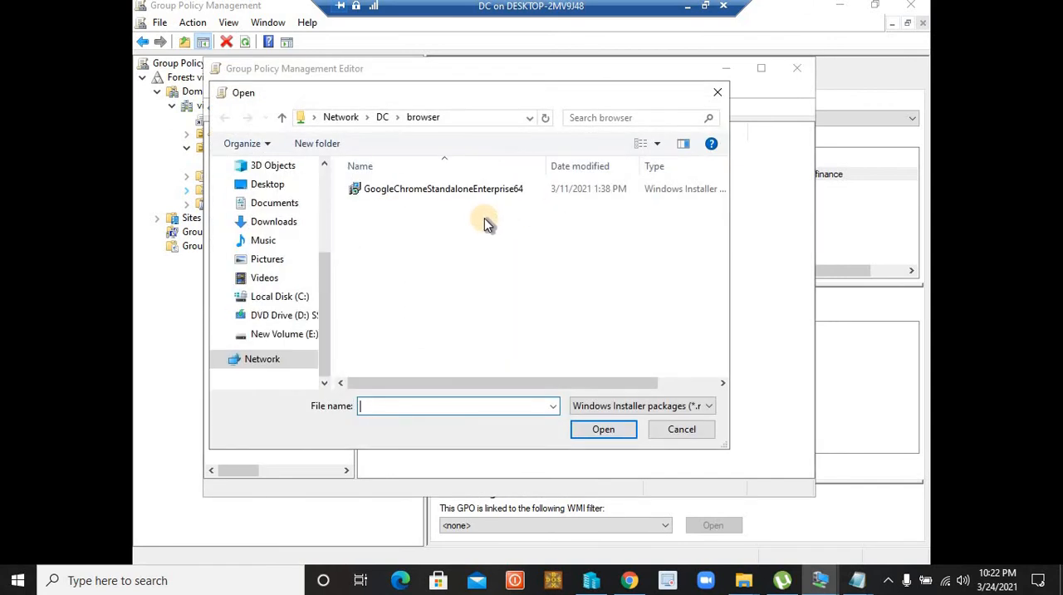
{"action": "left_click", "coordinate": [475, 122]}
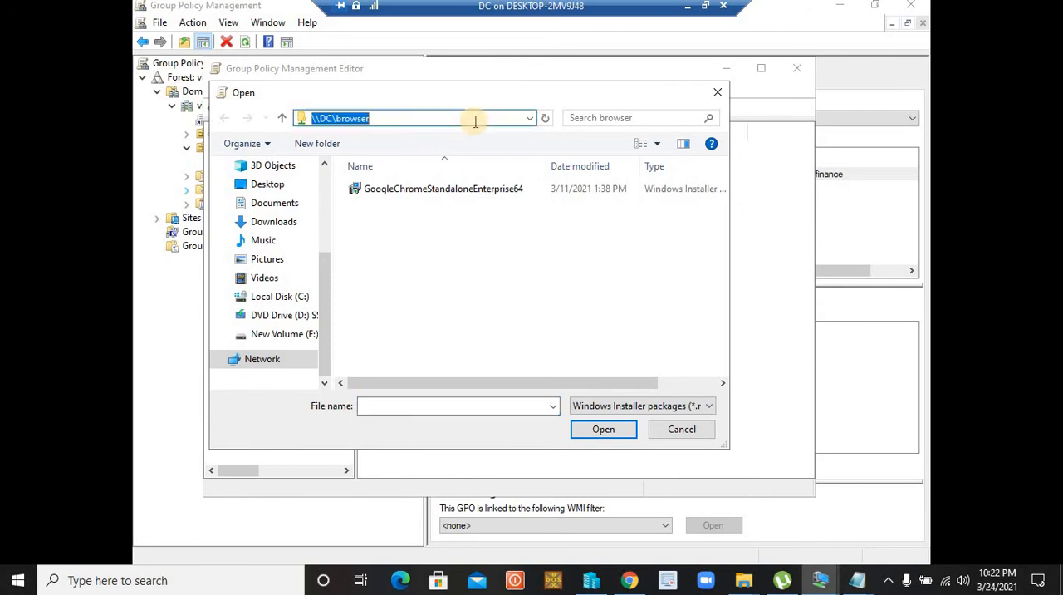
{"action": "left_click", "coordinate": [415, 114]}
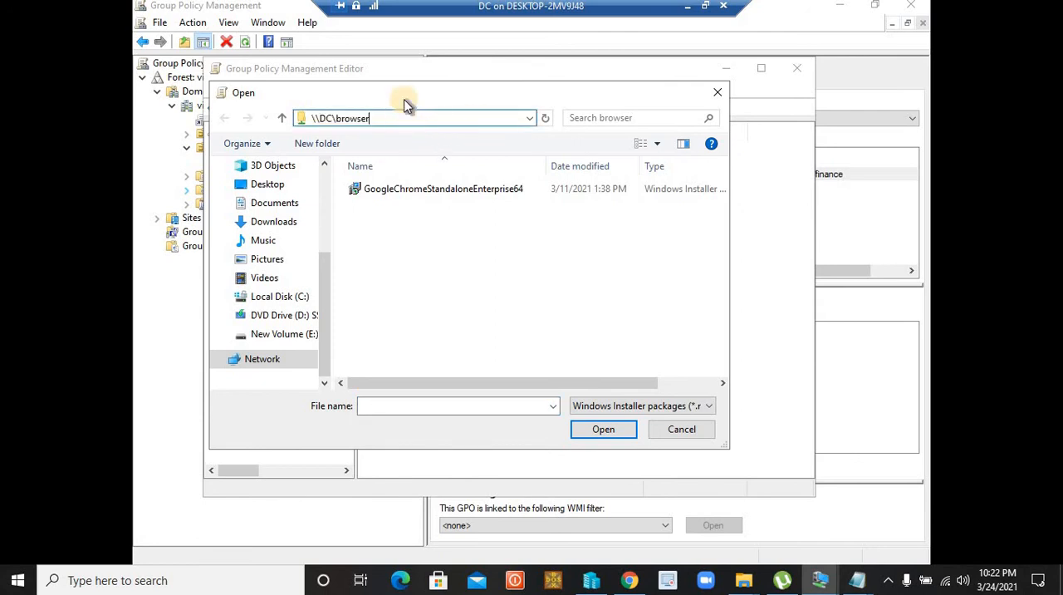
{"action": "left_click", "coordinate": [434, 190]}
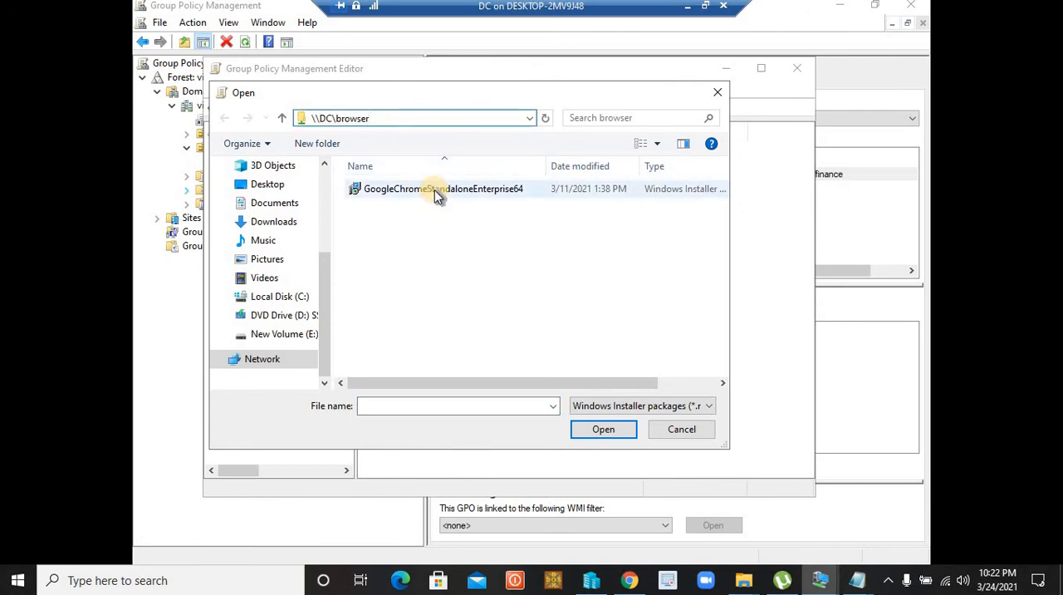
{"action": "left_click", "coordinate": [605, 432]}
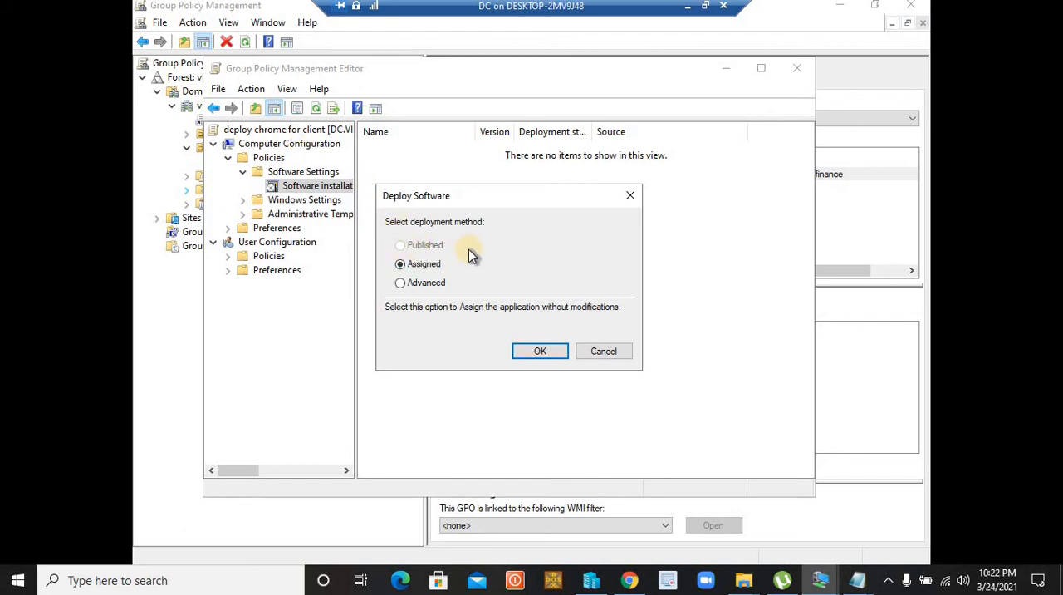
{"action": "left_click", "coordinate": [540, 351]}
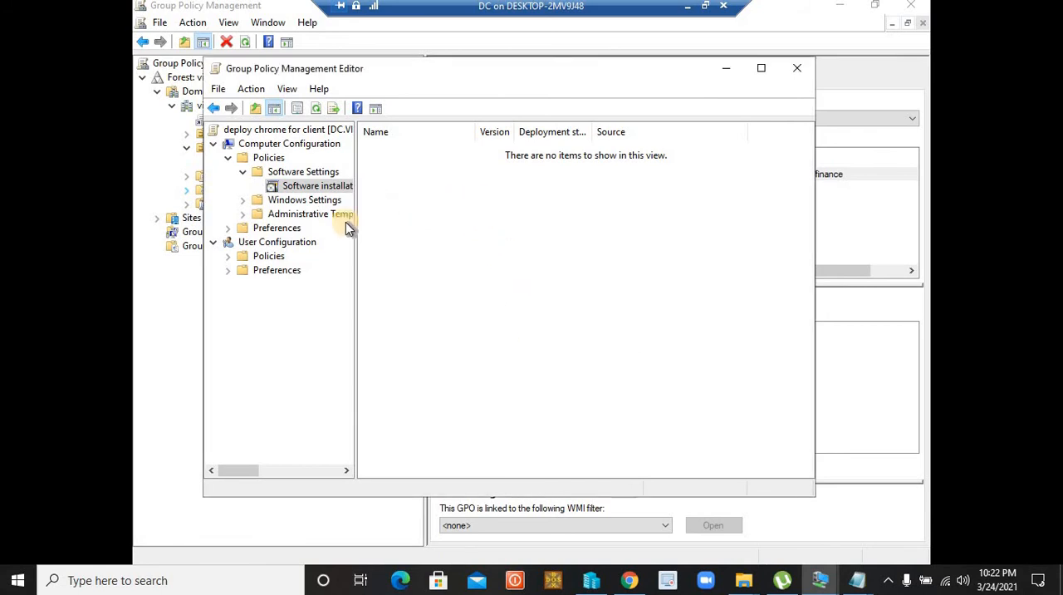
Refresh the package list and reselect Software installation under the computer's Software Settings
{"action": "right_click", "coordinate": [439, 191]}
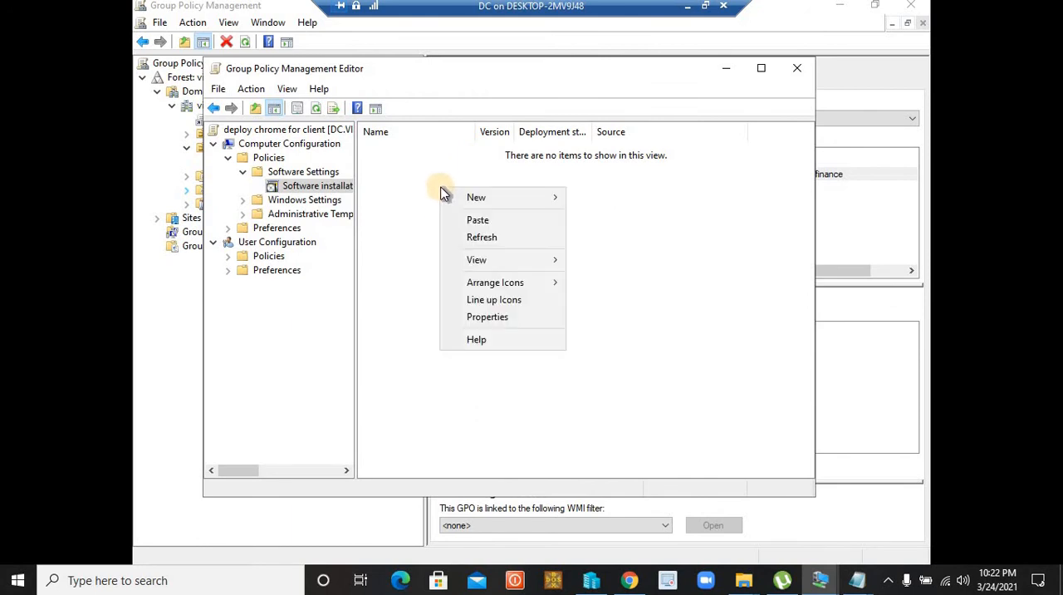
{"action": "left_click", "coordinate": [497, 239]}
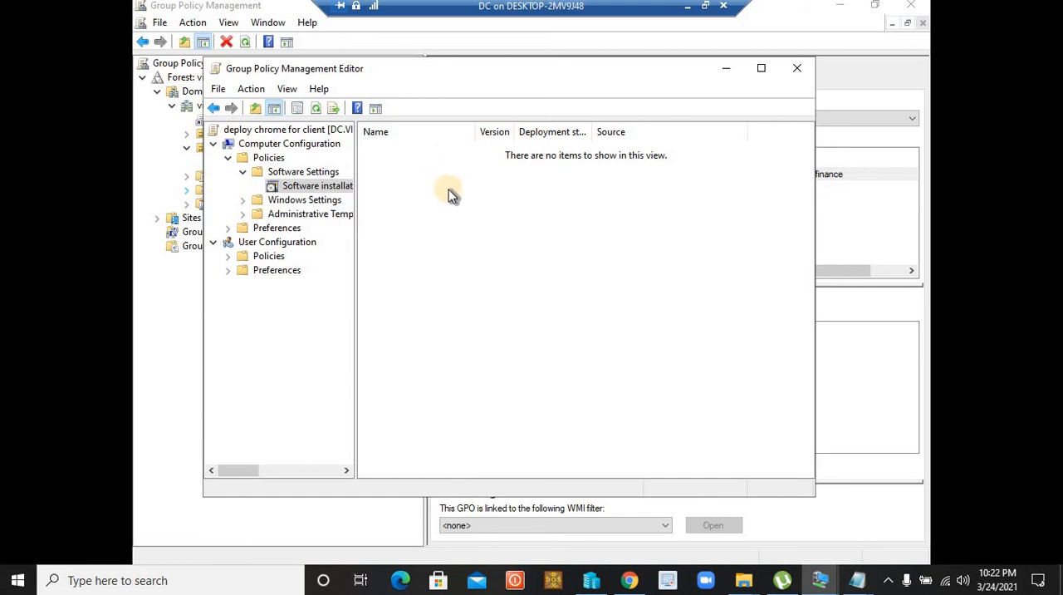
{"action": "left_click", "coordinate": [314, 172]}
{"action": "left_click", "coordinate": [314, 185]}
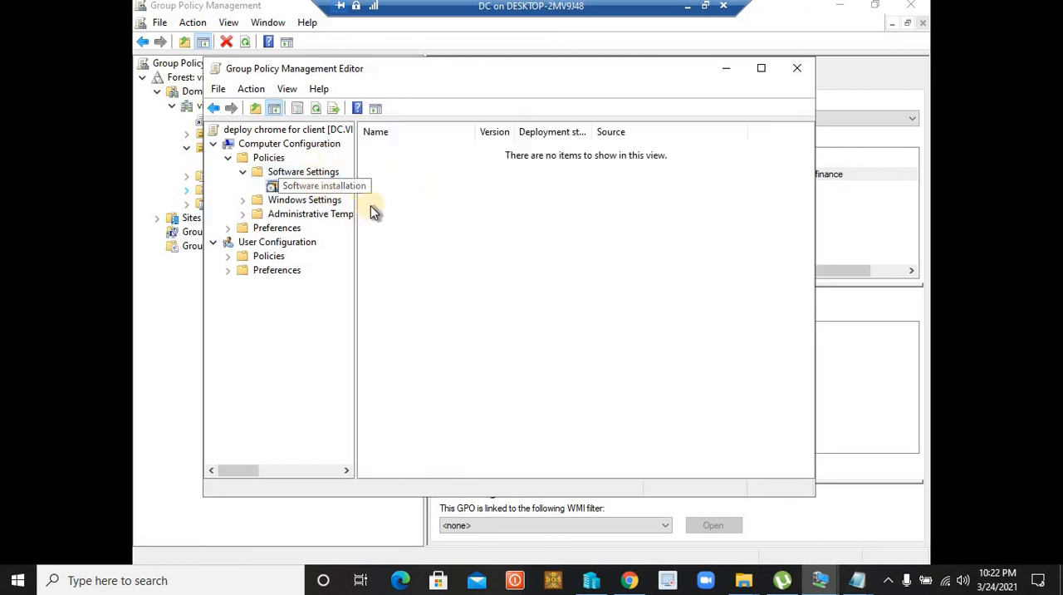
{"action": "right_click", "coordinate": [431, 174]}
{"action": "mouse_move", "coordinate": [469, 177]}
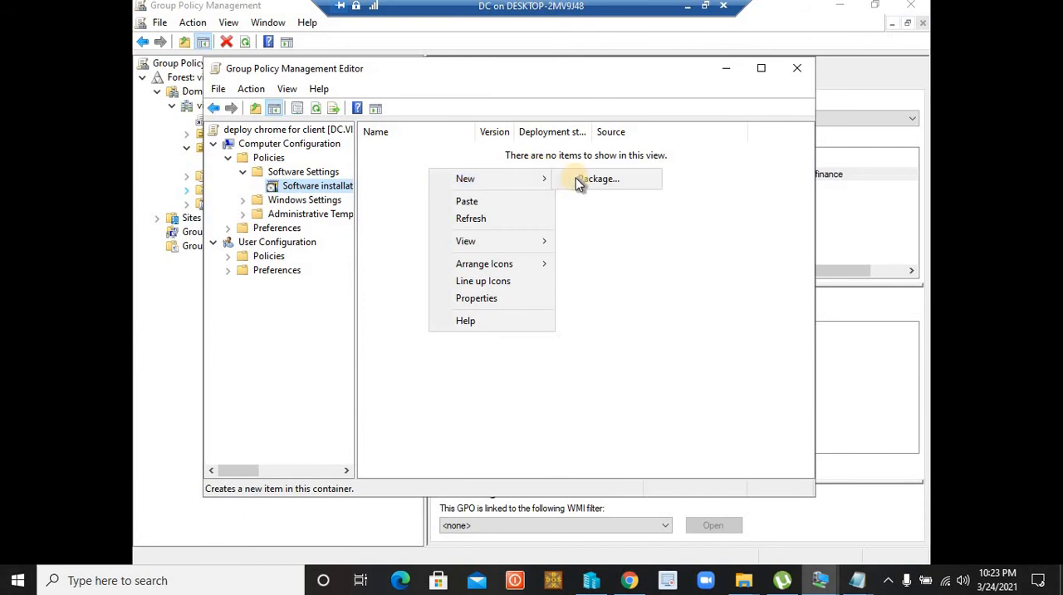
{"action": "left_click", "coordinate": [584, 185]}
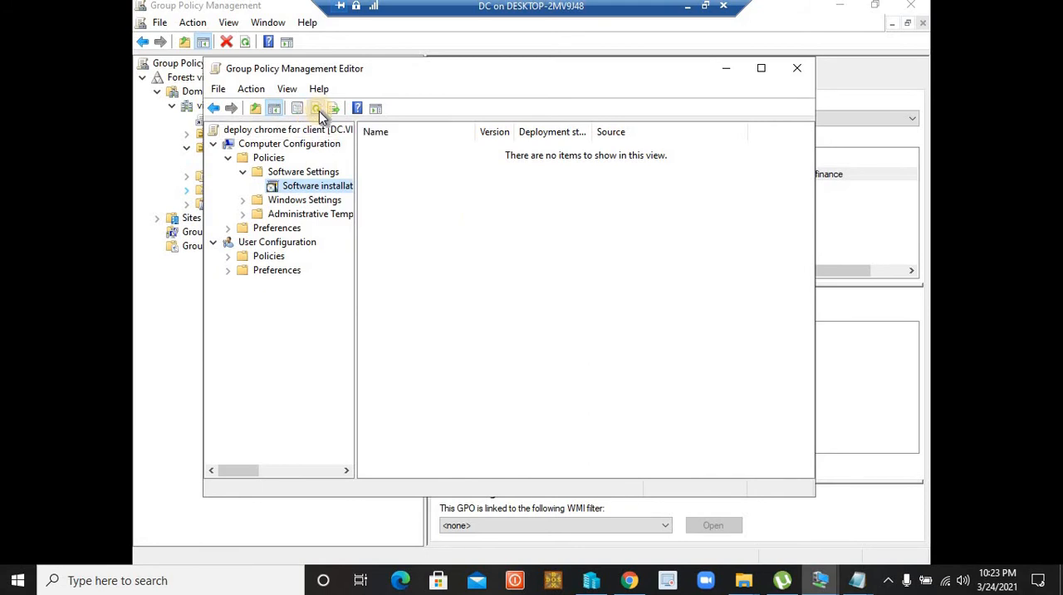
Check the Google Chrome package entry under Software installation, refresh the list, and close the Group Policy Management Editor
{"action": "left_click", "coordinate": [324, 184]}
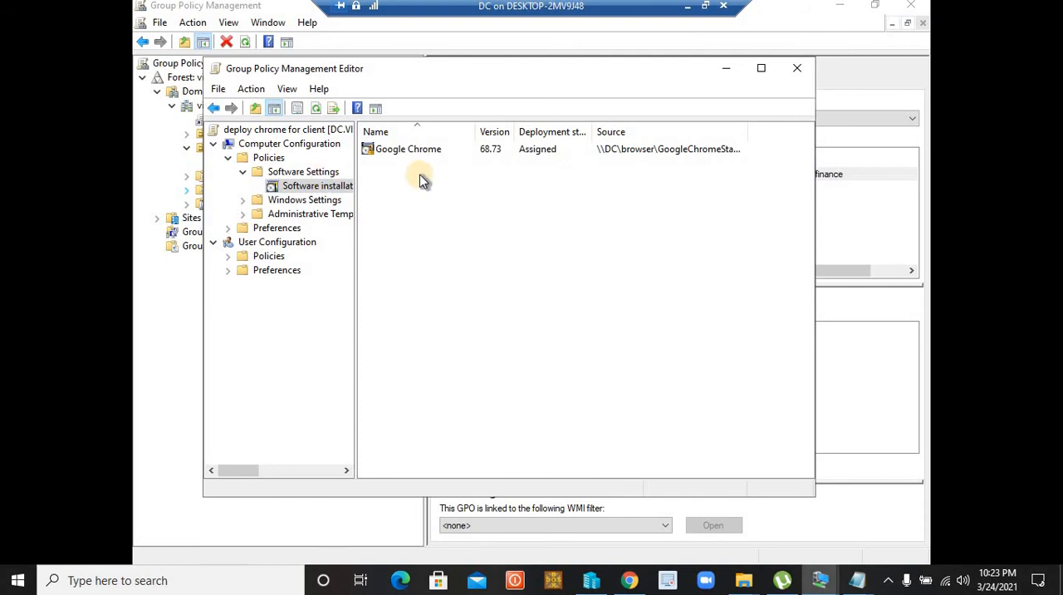
{"action": "left_click", "coordinate": [440, 150]}
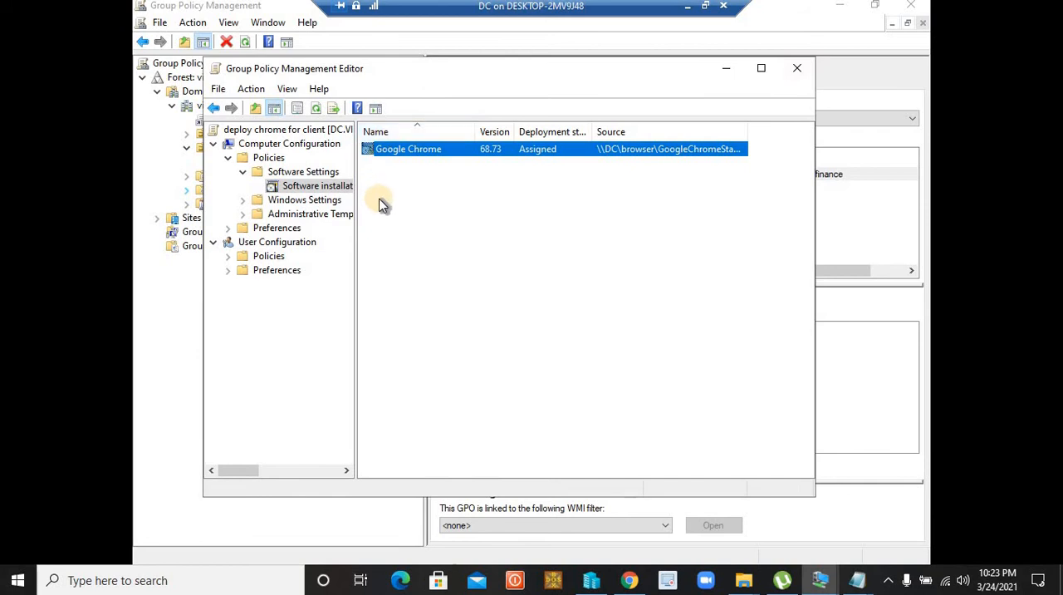
{"action": "left_click", "coordinate": [317, 109]}
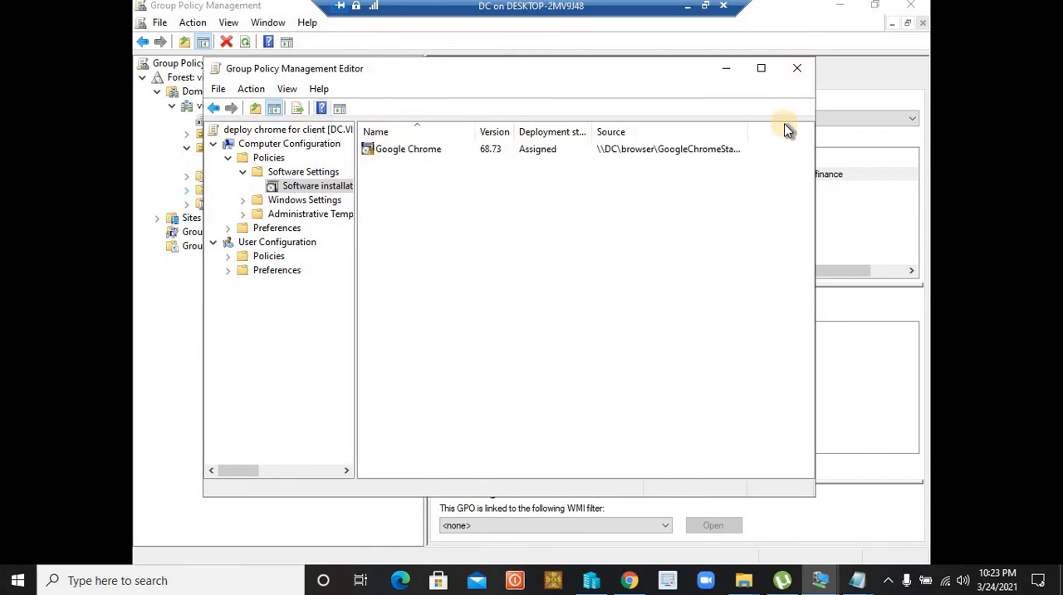
{"action": "left_click", "coordinate": [797, 67]}
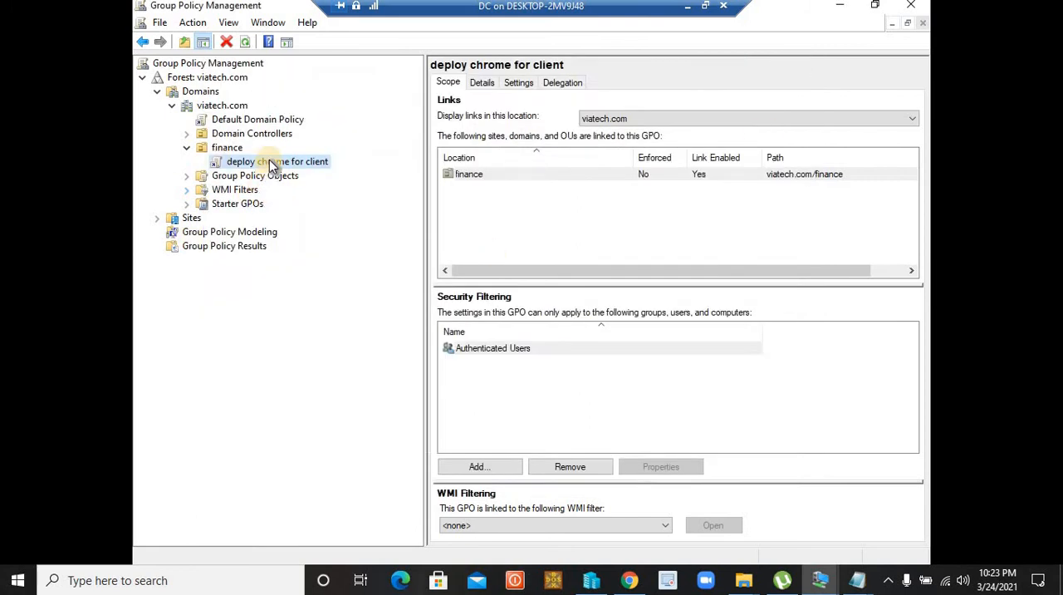
Examine the settings report, details and scope of the "deploy chrome for client" GPO
{"action": "left_click", "coordinate": [523, 86]}
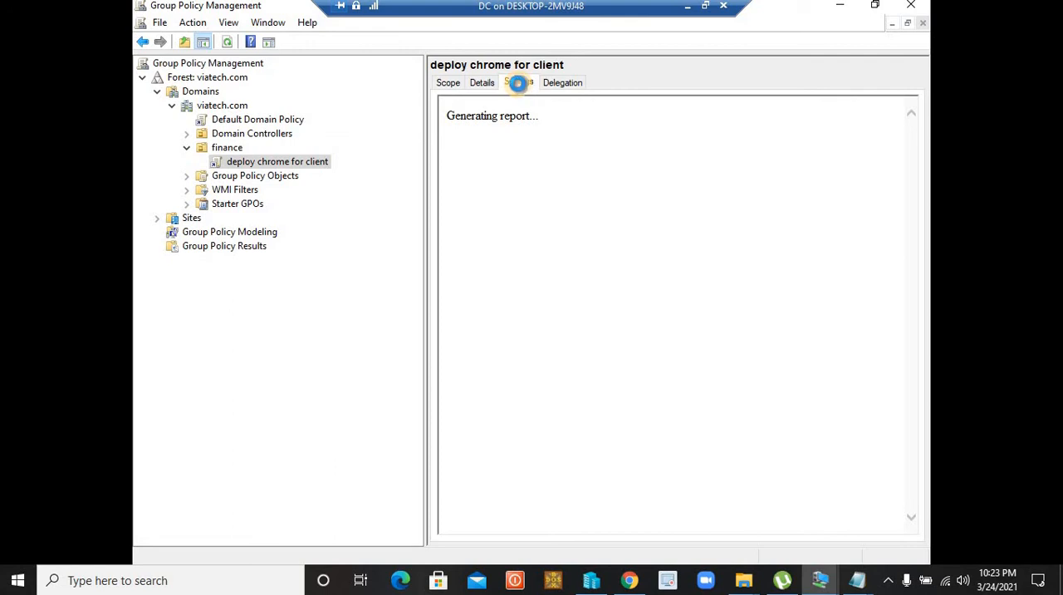
{"action": "left_click", "coordinate": [647, 181]}
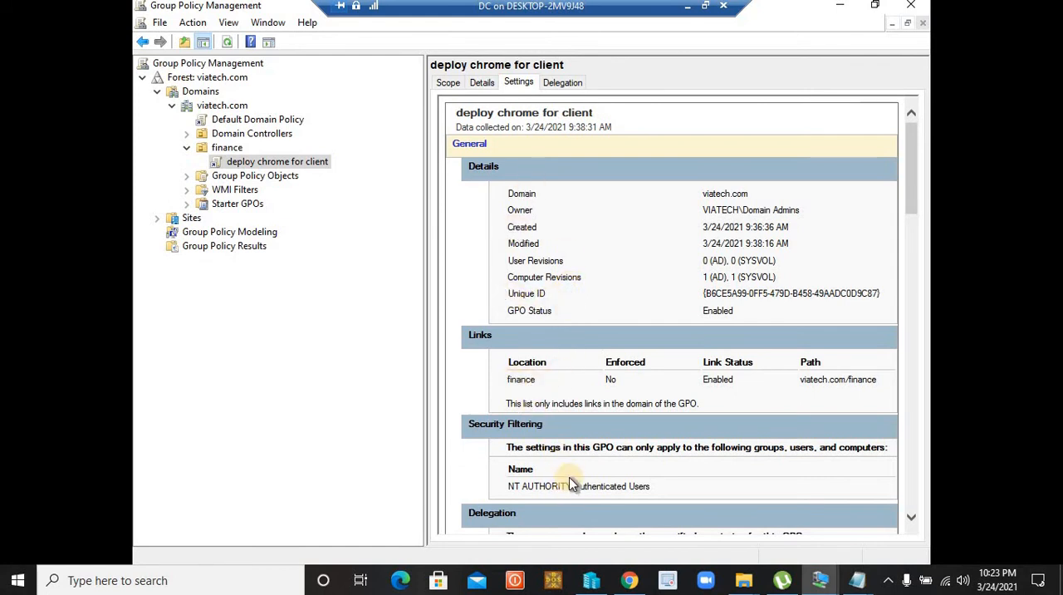
{"action": "scroll", "coordinate": [617, 368], "scroll_direction": "down", "scroll_amount": 5}
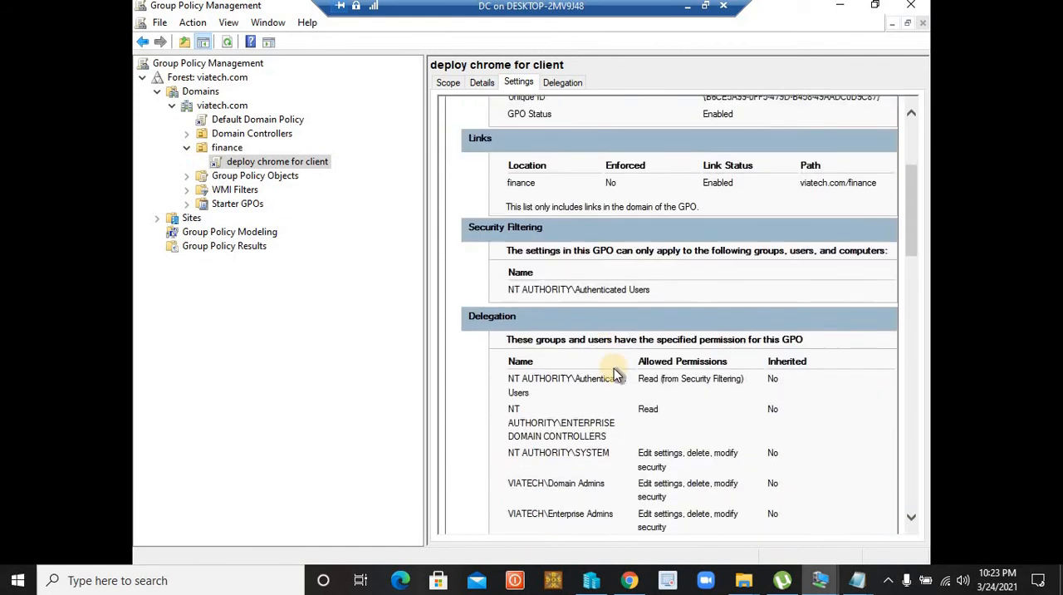
{"action": "scroll", "coordinate": [617, 368], "scroll_direction": "down", "scroll_amount": 2}
{"action": "scroll", "coordinate": [617, 368], "scroll_direction": "up", "scroll_amount": 7}
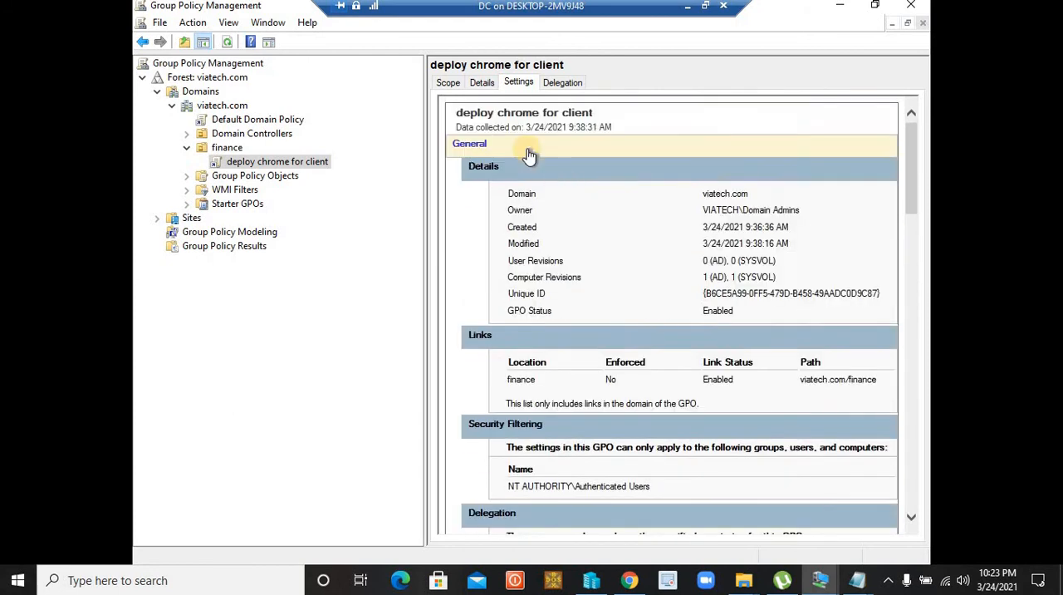
{"action": "left_click", "coordinate": [481, 84]}
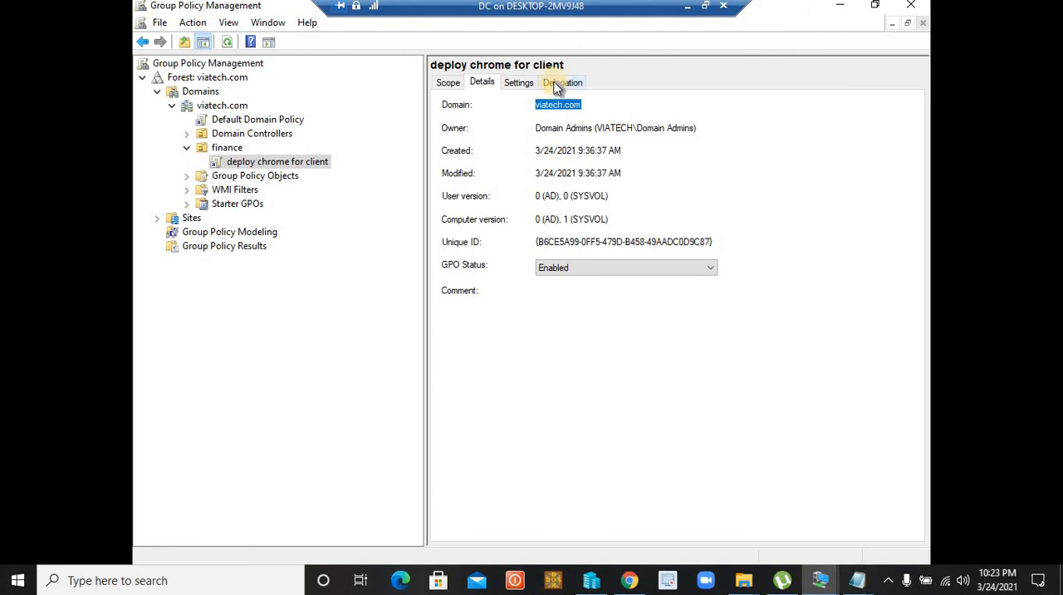
{"action": "left_click", "coordinate": [446, 82]}
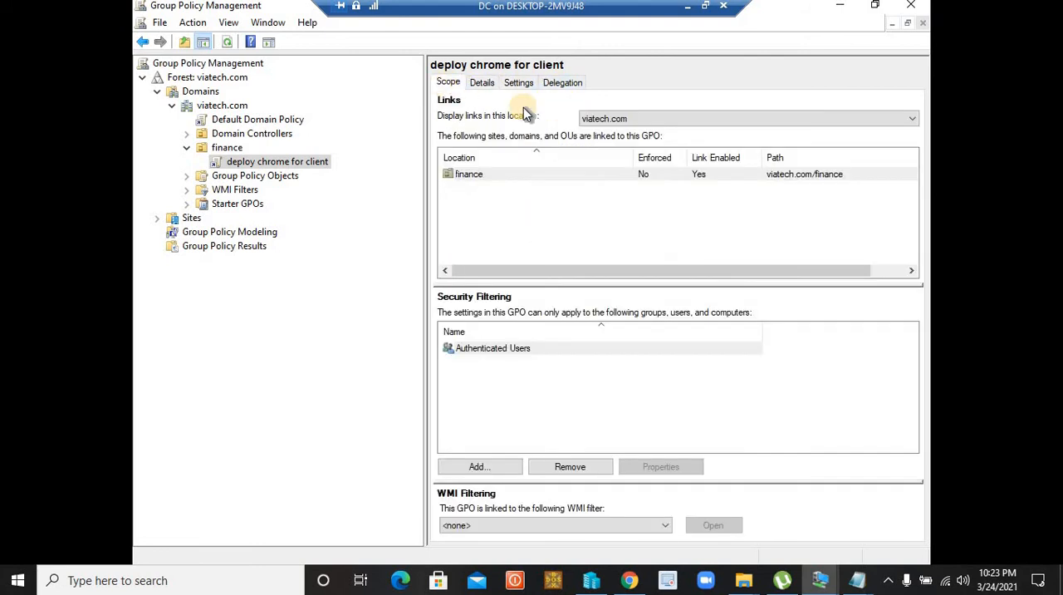
{"action": "left_click", "coordinate": [469, 172]}
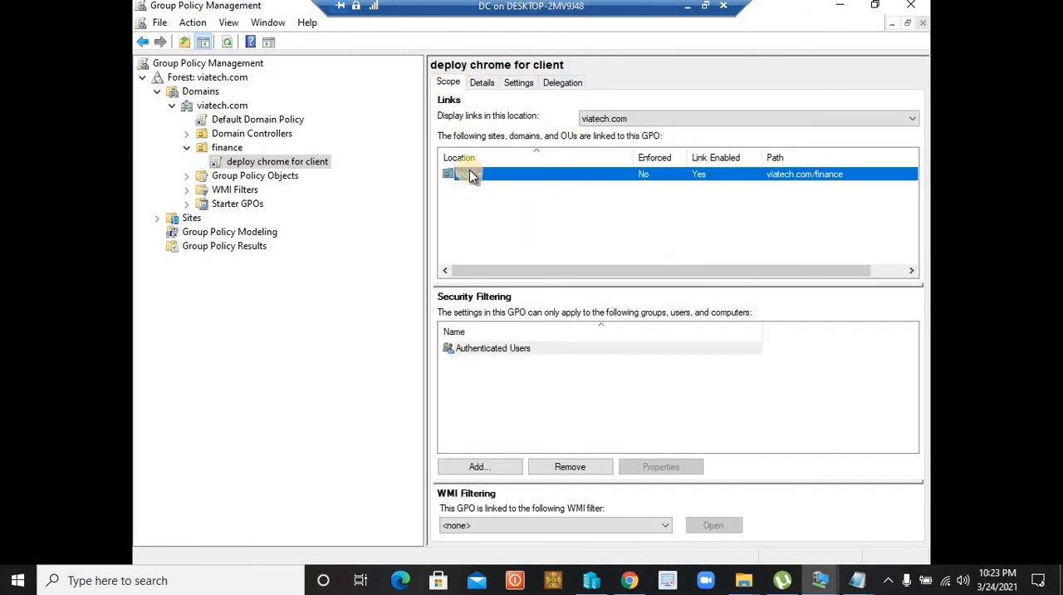
{"action": "left_click", "coordinate": [298, 163]}
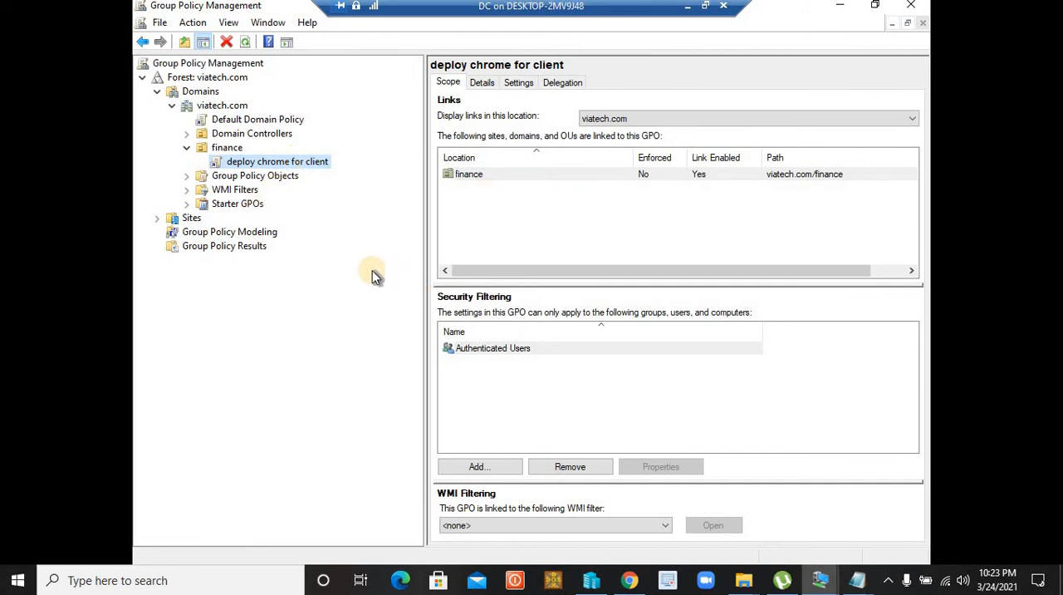
Run gpupdate on the domain controller to update its group policies, and reposition the command window
{"action": "key", "text": "super+r"}
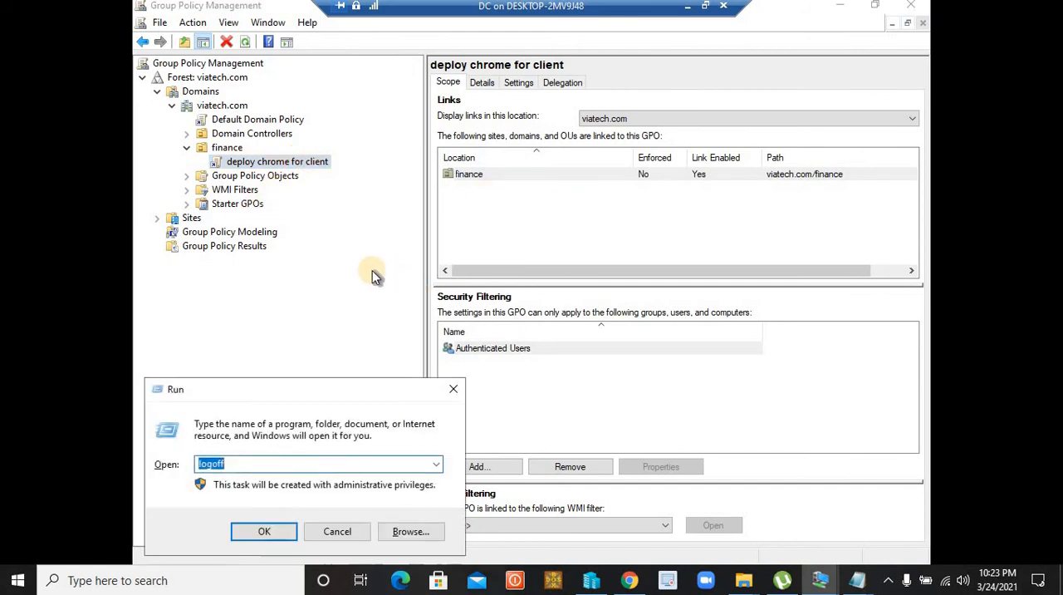
{"action": "type", "text": "gpu"}
{"action": "key", "text": "Down"}
{"action": "key", "text": "Return"}
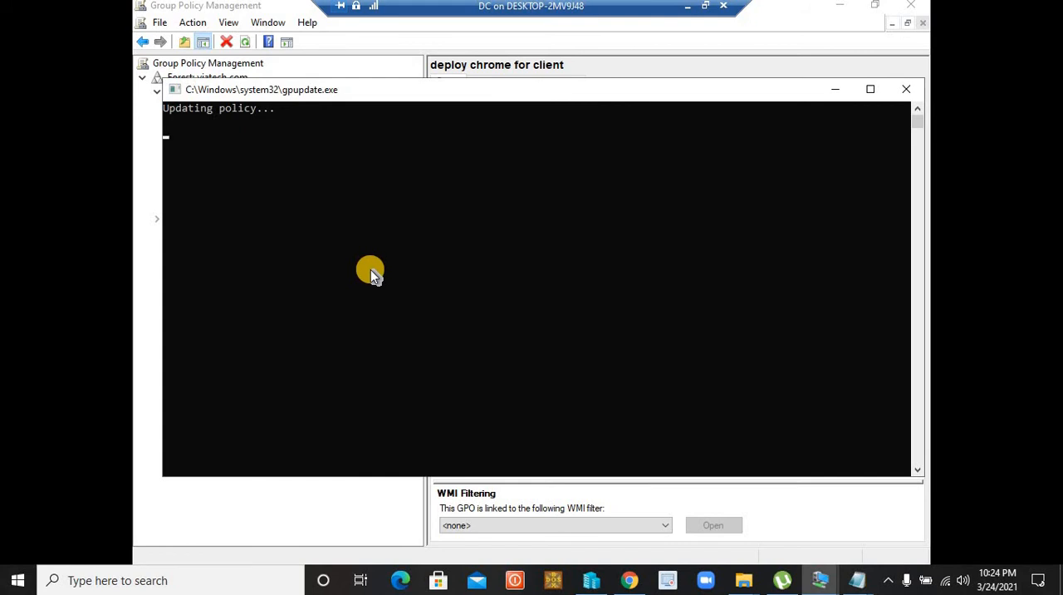
{"action": "left_click_drag", "start_coordinate": [381, 97], "coordinate": [535, 146]}
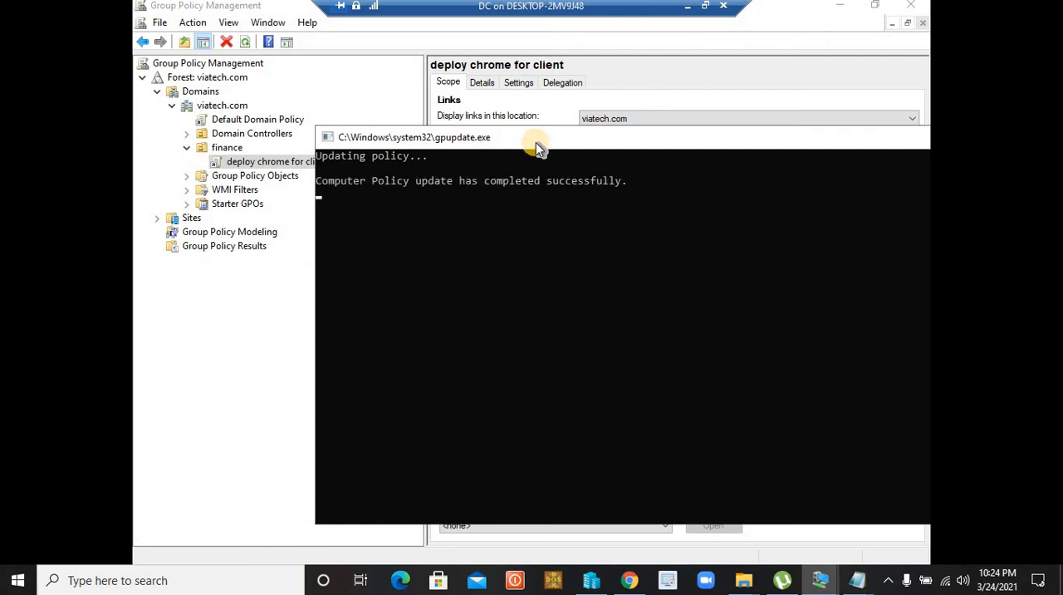
{"action": "left_click_drag", "start_coordinate": [535, 142], "coordinate": [425, 107]}
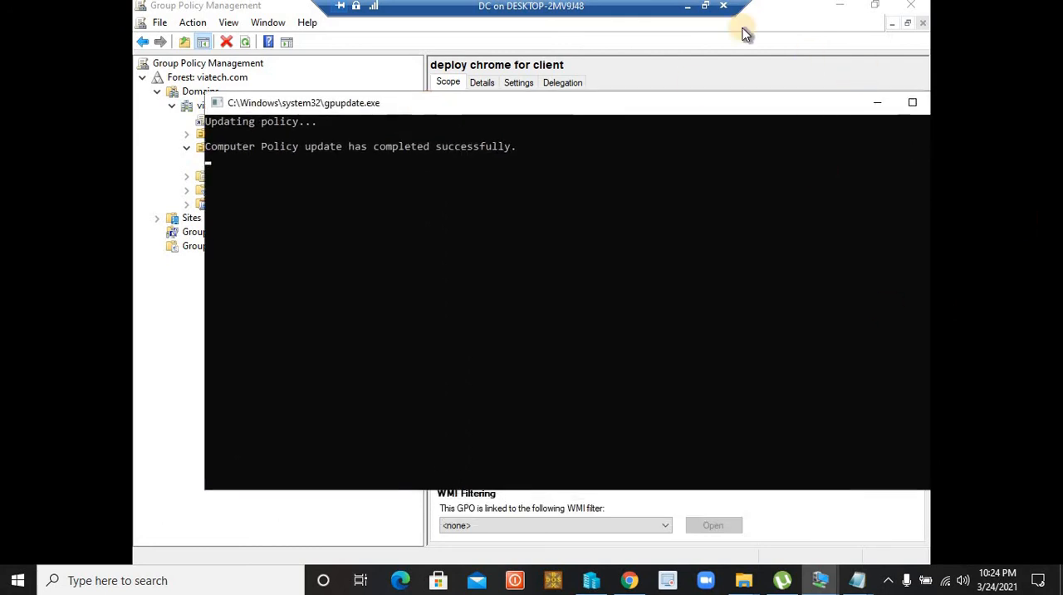
Minimize the domain controller session, switch to the Windows 7 client virtual machine, and run gpupdate /force there
{"action": "left_click", "coordinate": [687, 5]}
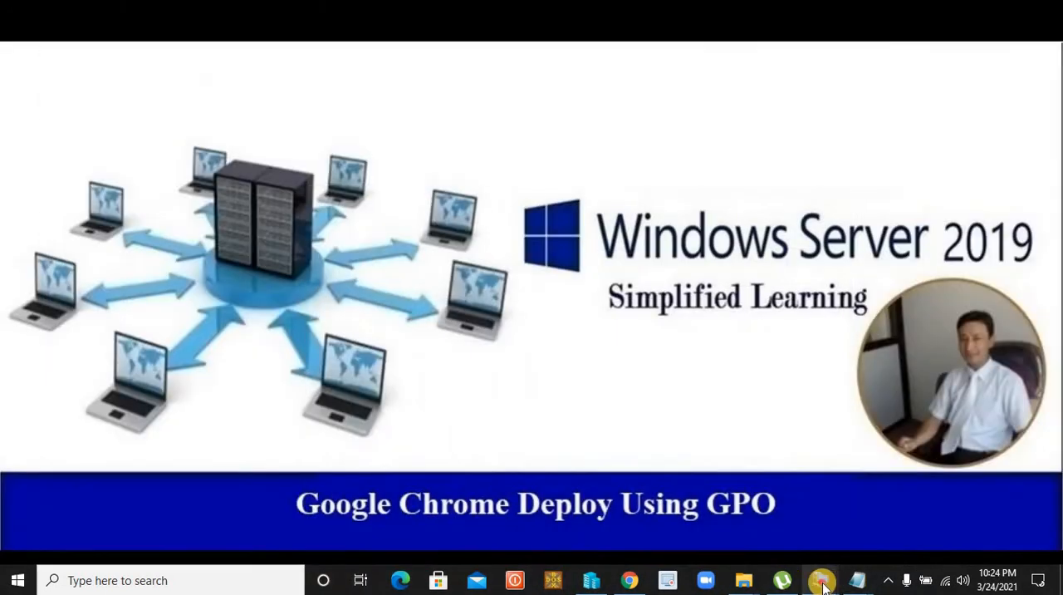
{"action": "mouse_move", "coordinate": [823, 584]}
{"action": "left_click", "coordinate": [754, 499]}
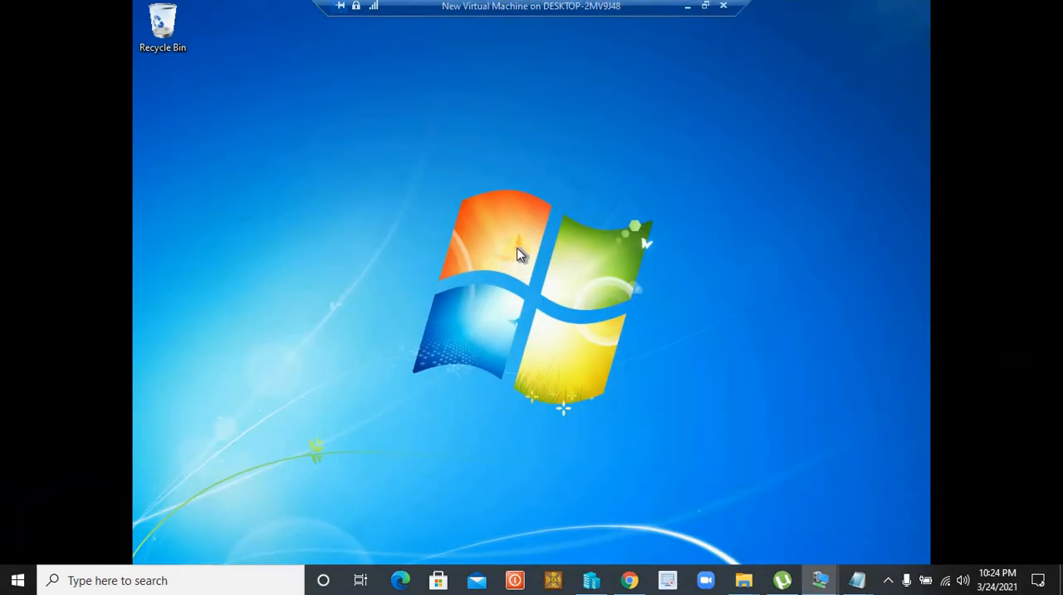
{"action": "key", "text": "super+r"}
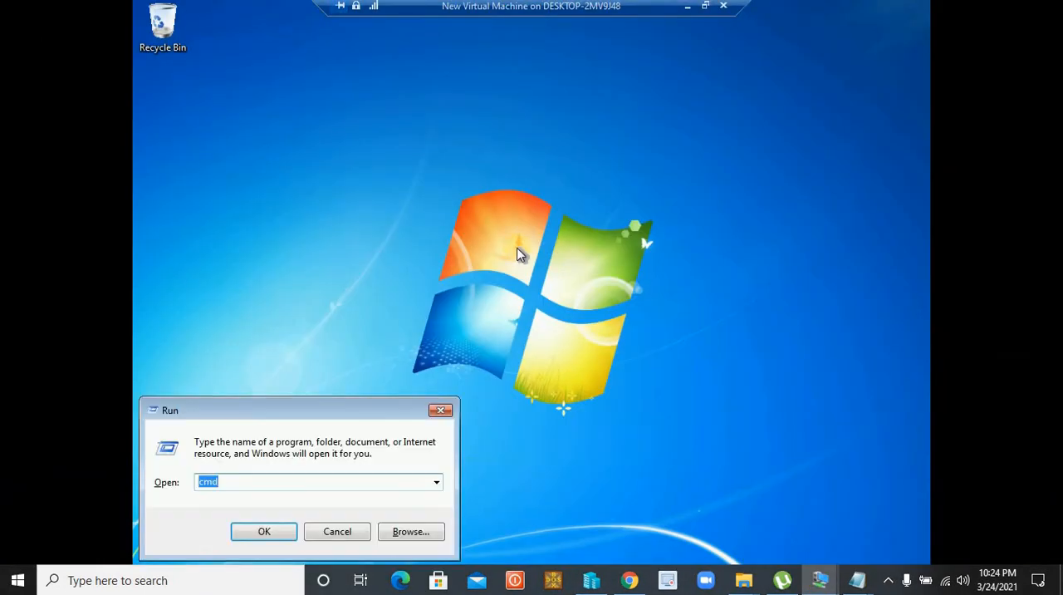
{"action": "type", "text": "gpu"}
{"action": "key", "text": "Down"}
{"action": "key", "text": "Return"}
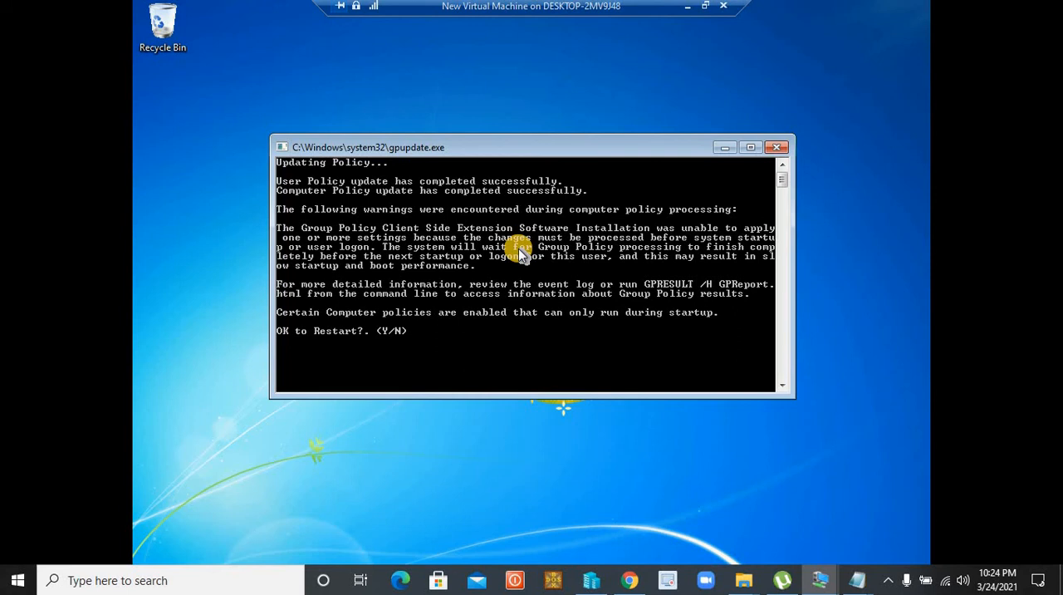
Accept the client restart requested by the policy update and close the logoff notice
{"action": "type", "text": "y"}
{"action": "key", "text": "Return"}
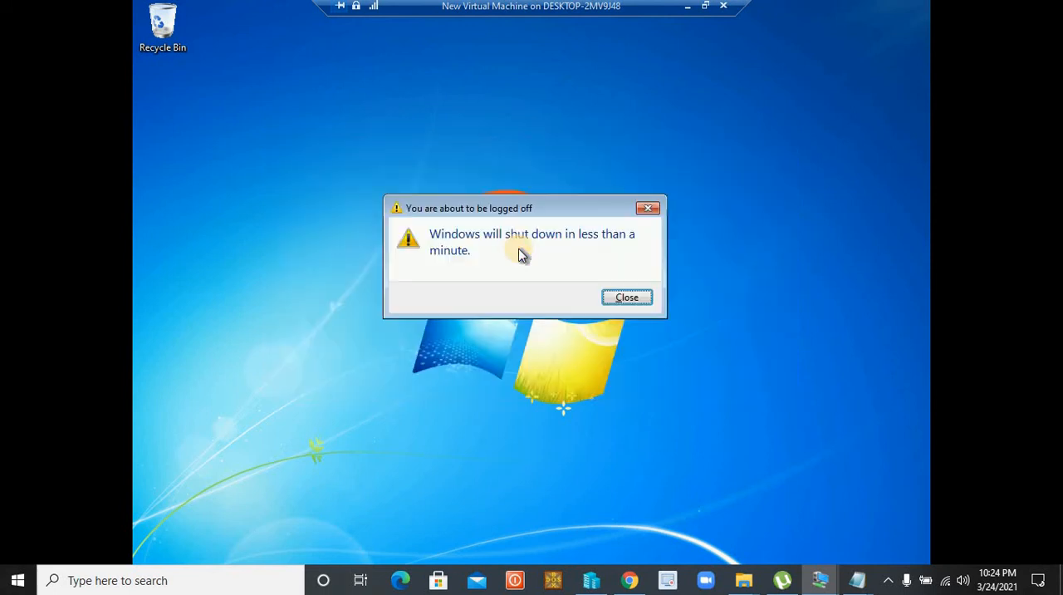
{"action": "left_click", "coordinate": [630, 298]}
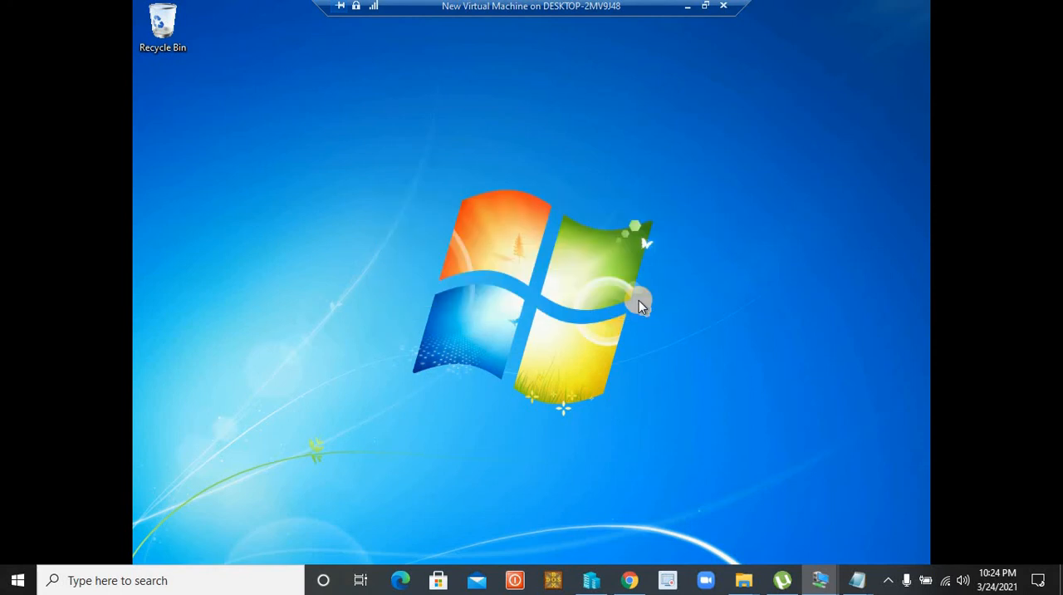
Restart the Windows 7 client immediately with shutdown -r -t 0 and reconnect to its disconnected virtual machine session
{"action": "key", "text": "super+r"}
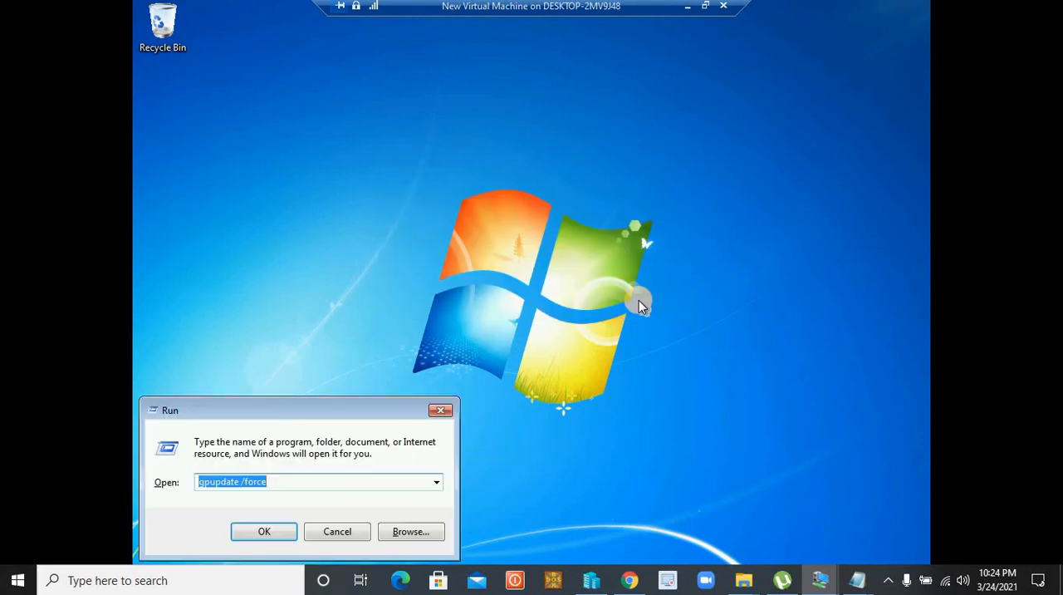
{"action": "type", "text": "shutdown "}
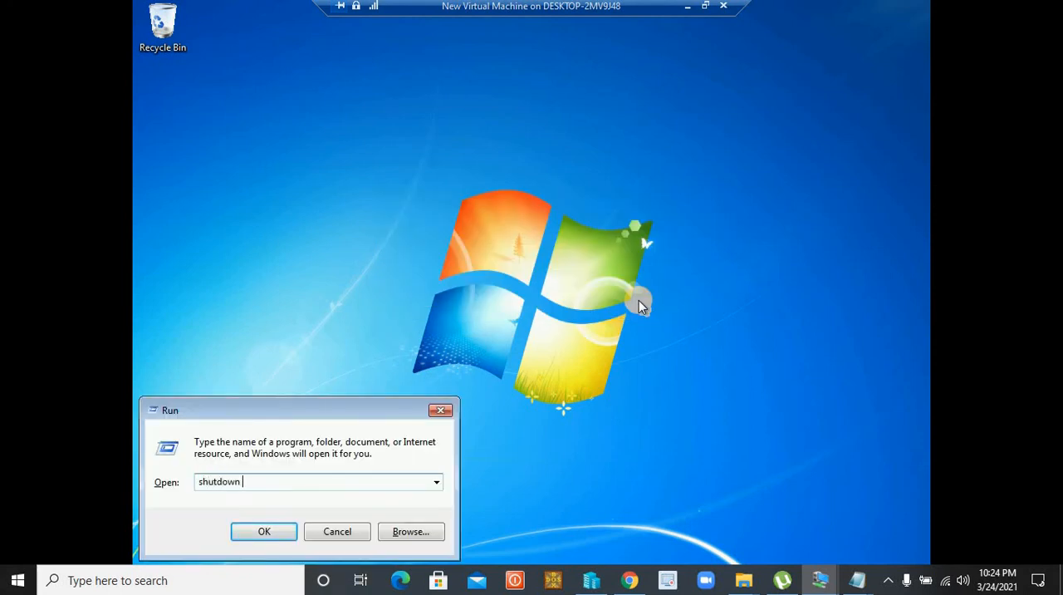
{"action": "type", "text": "-r -t 0"}
{"action": "key", "text": "Return"}
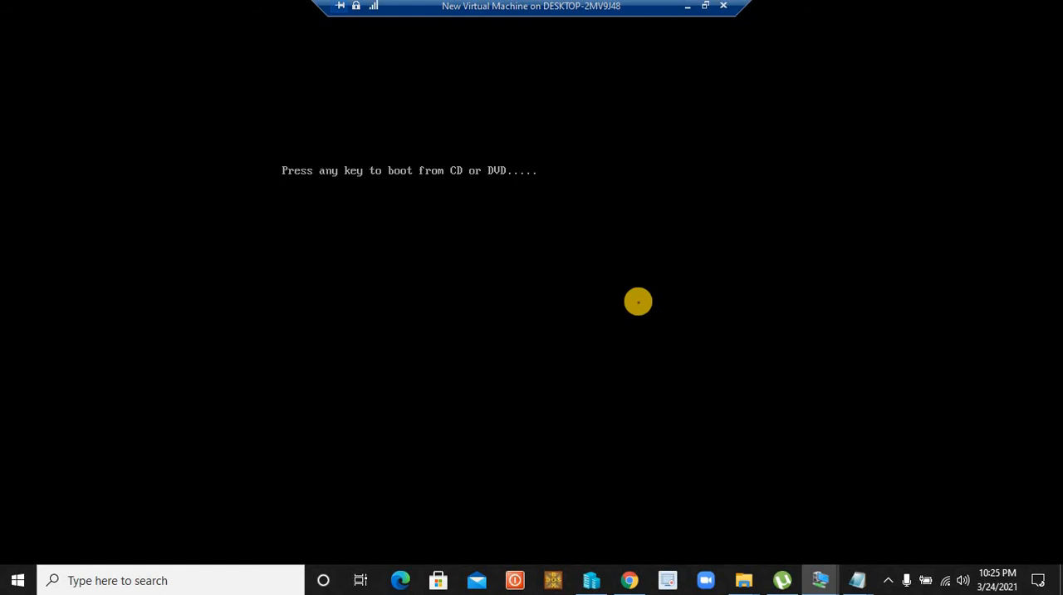
{"action": "key", "text": "Return"}
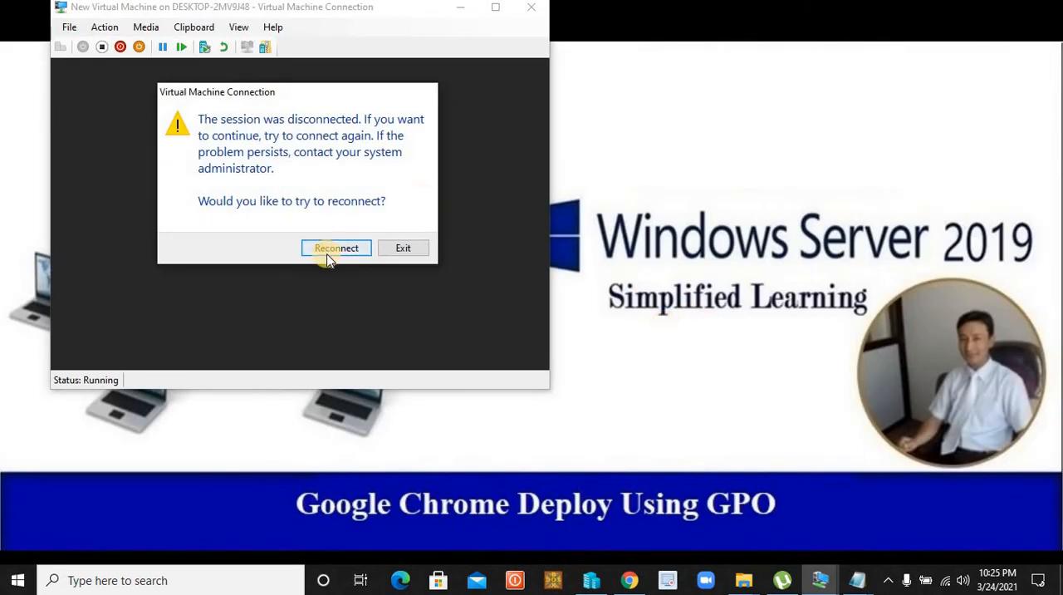
{"action": "left_click", "coordinate": [324, 250]}
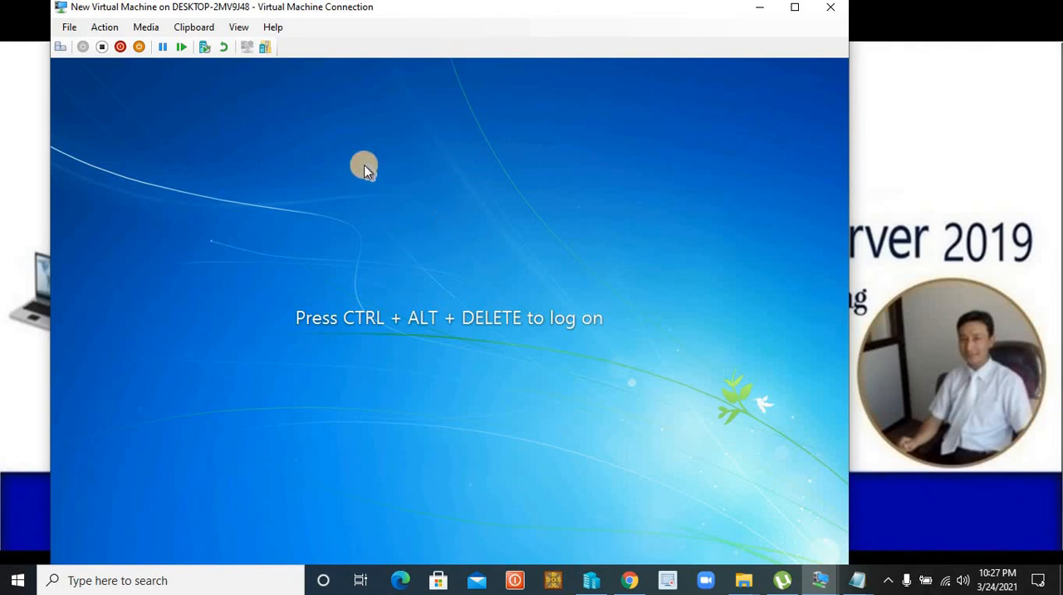
Send the secure logon sequence to the client and log on to the VIATECH domain as finance1 with the account password
{"action": "left_click", "coordinate": [62, 50]}
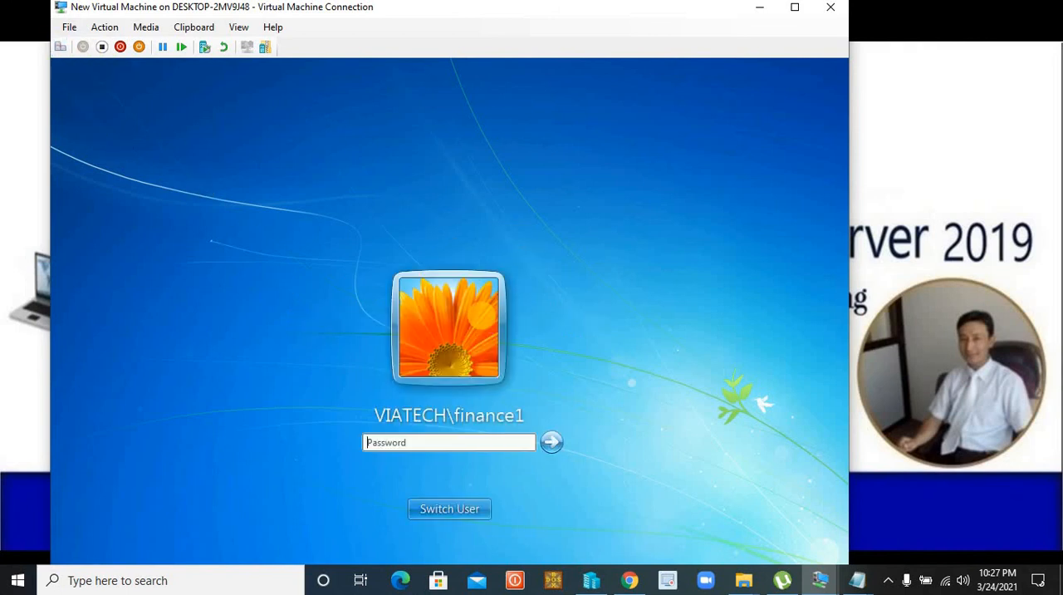
{"action": "type", "text": "••••••••"}
{"action": "key", "text": "Return"}
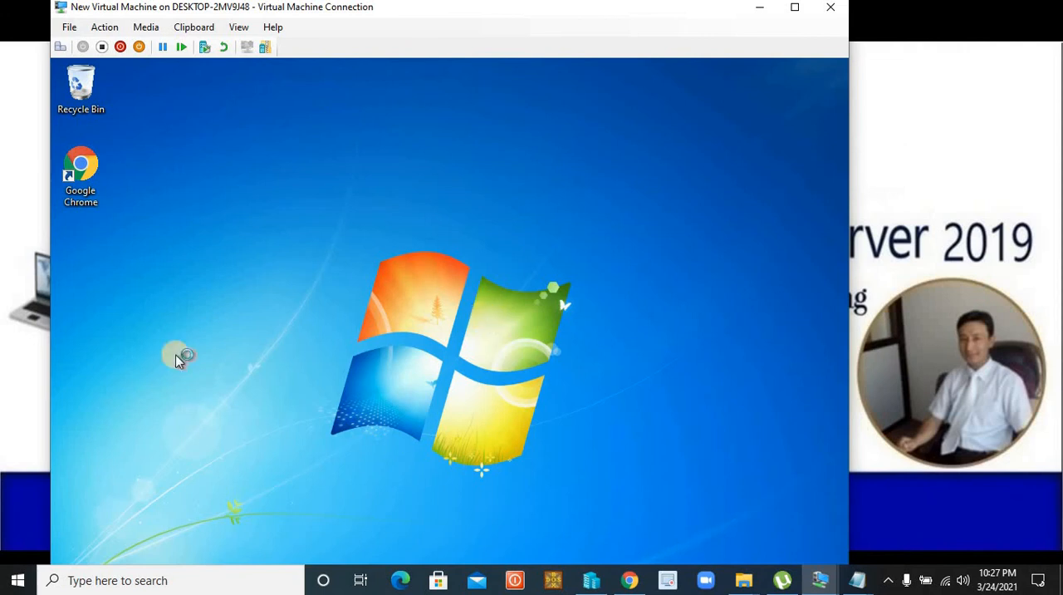
Launch Google Chrome from the client desktop to check the deployment, close it, and minimize the virtual machine window
{"action": "double_click", "coordinate": [80, 170]}
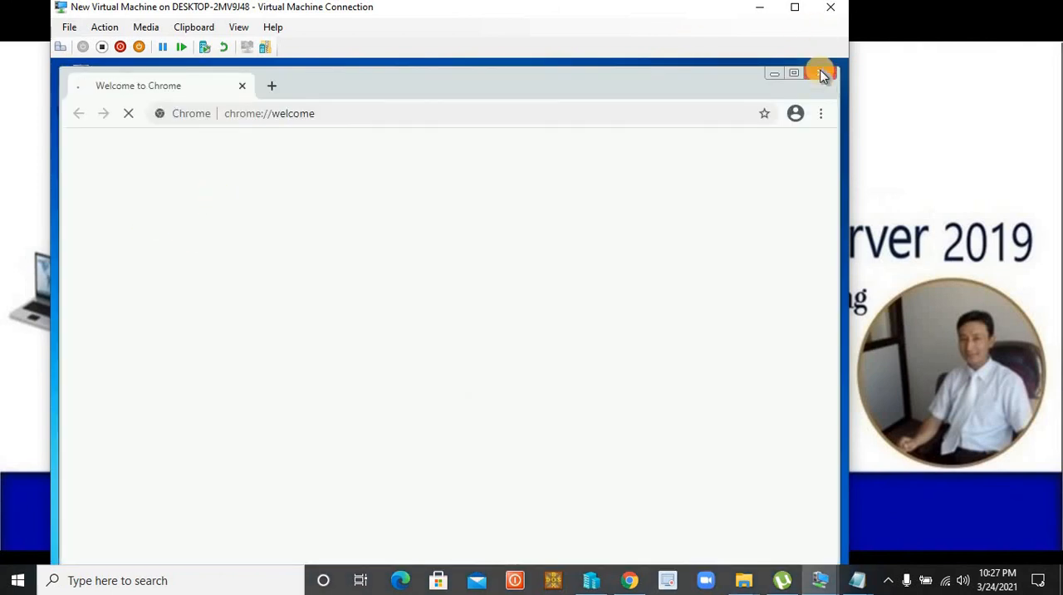
{"action": "left_click", "coordinate": [820, 73]}
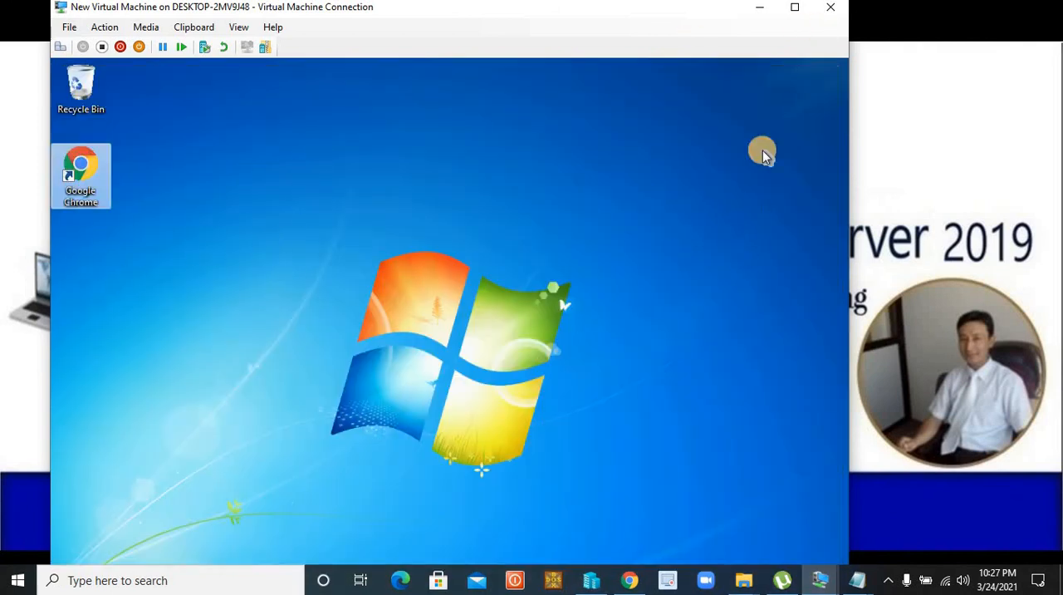
{"action": "left_click", "coordinate": [760, 8]}
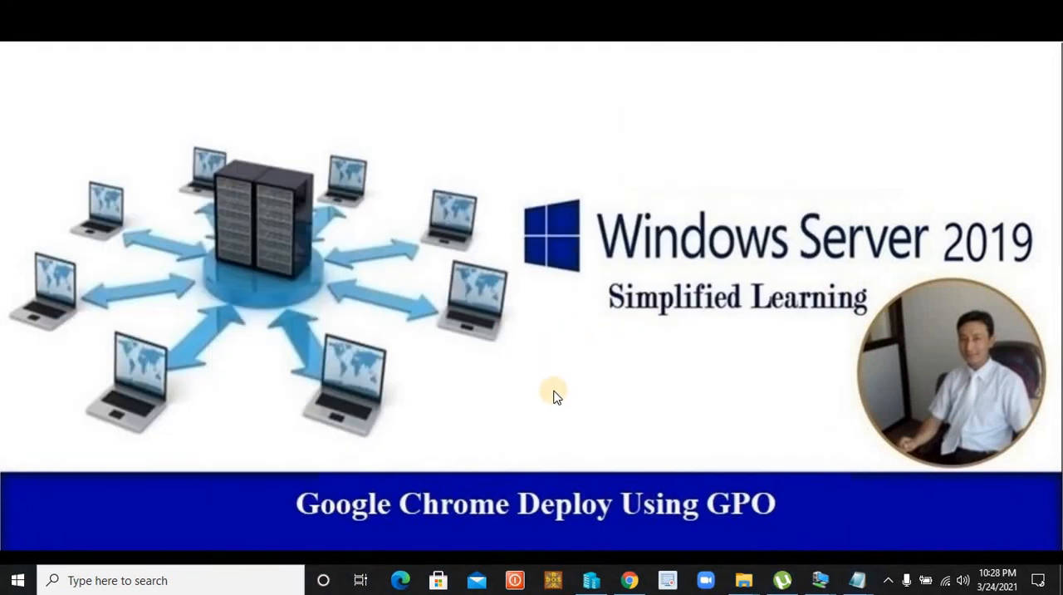